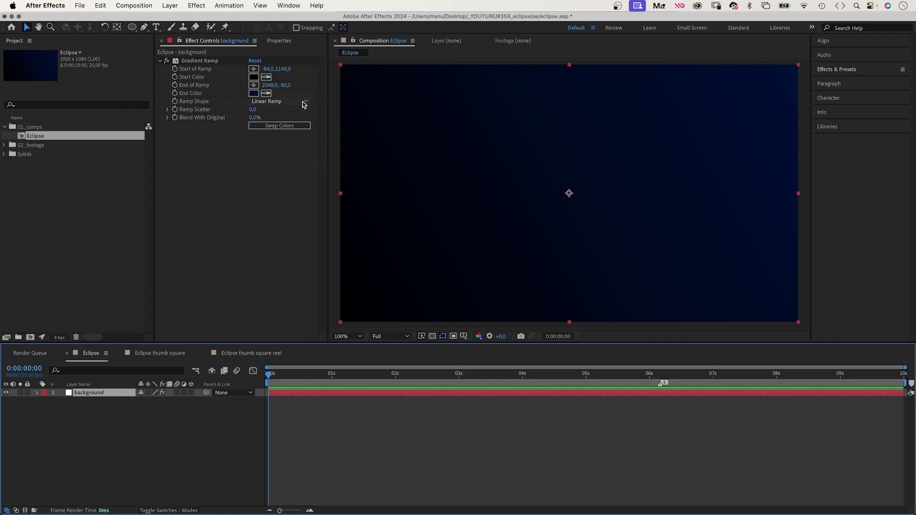
# Step: Create a comp-sized ellipse shape layer and name it plane
pyautogui.click(128, 450)
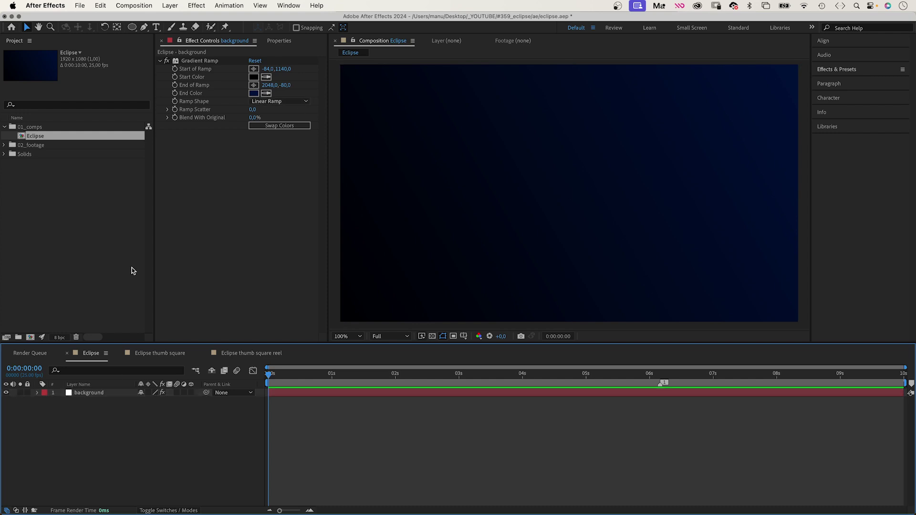
pyautogui.doubleClick(132, 27)
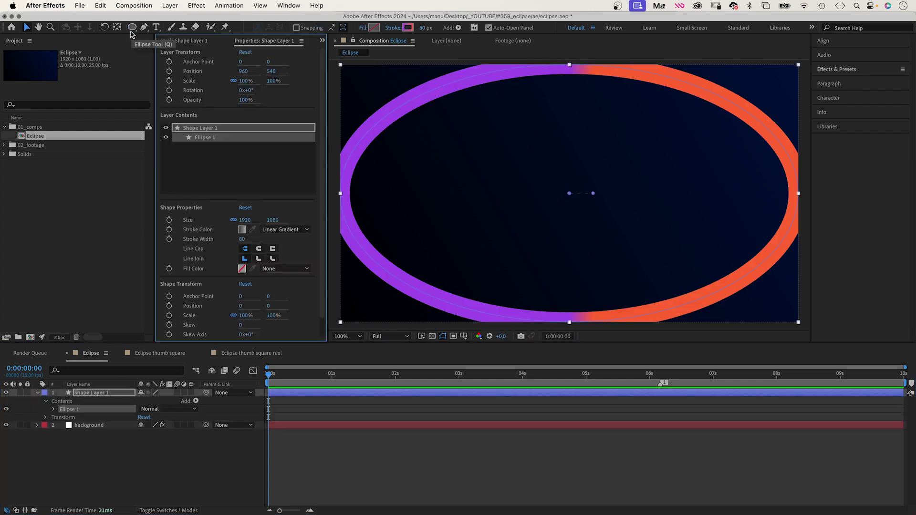
pyautogui.click(91, 395)
pyautogui.press('Return')
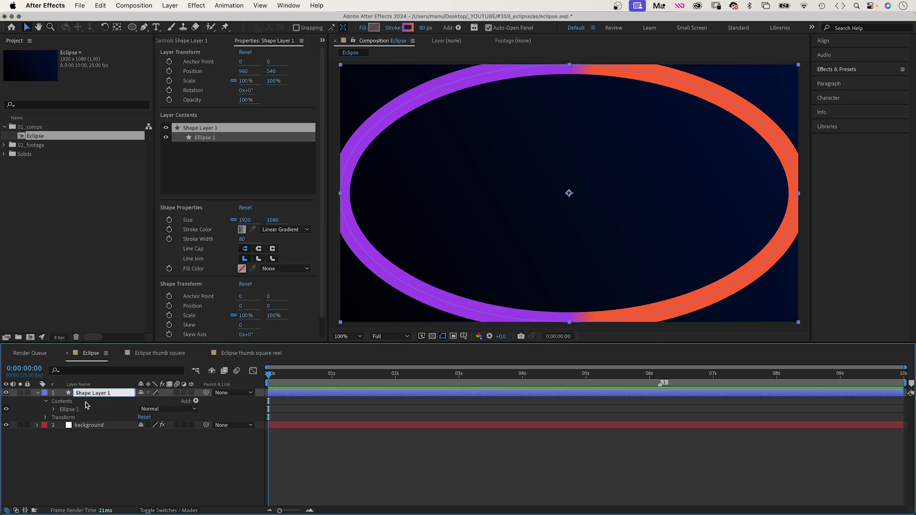
pyautogui.write('plane')
pyautogui.press('Return')
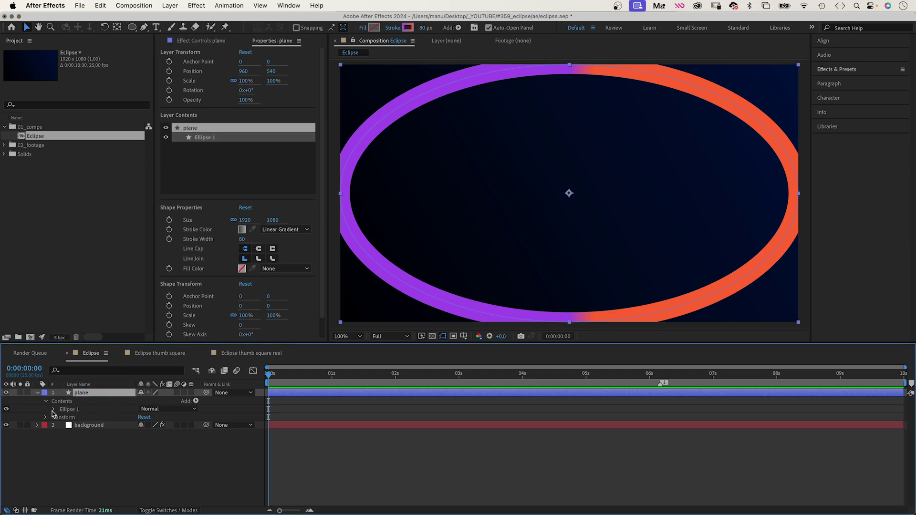
# Step: Unlink the ellipse's size and set it to 500×500
pyautogui.click(54, 410)
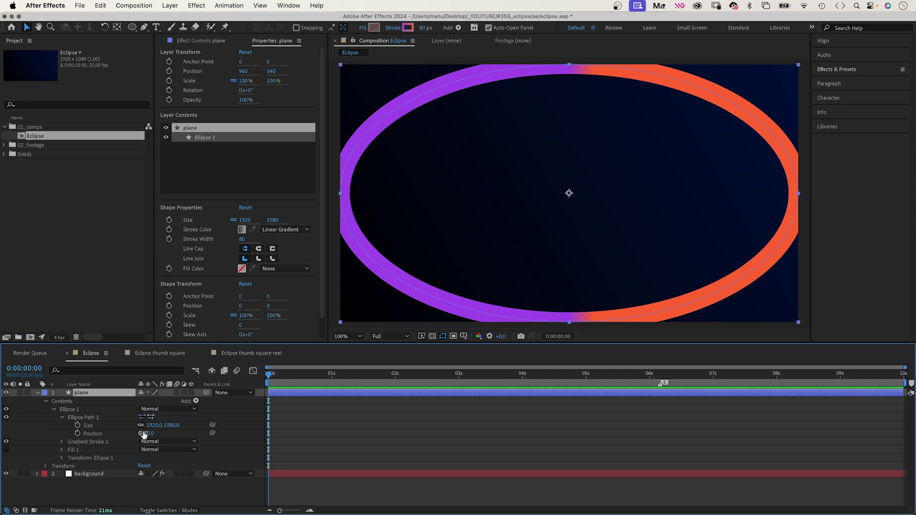
pyautogui.click(141, 425)
pyautogui.click(153, 425)
pyautogui.write('500')
pyautogui.press('Tab')
pyautogui.write('0')
pyautogui.press('Return')
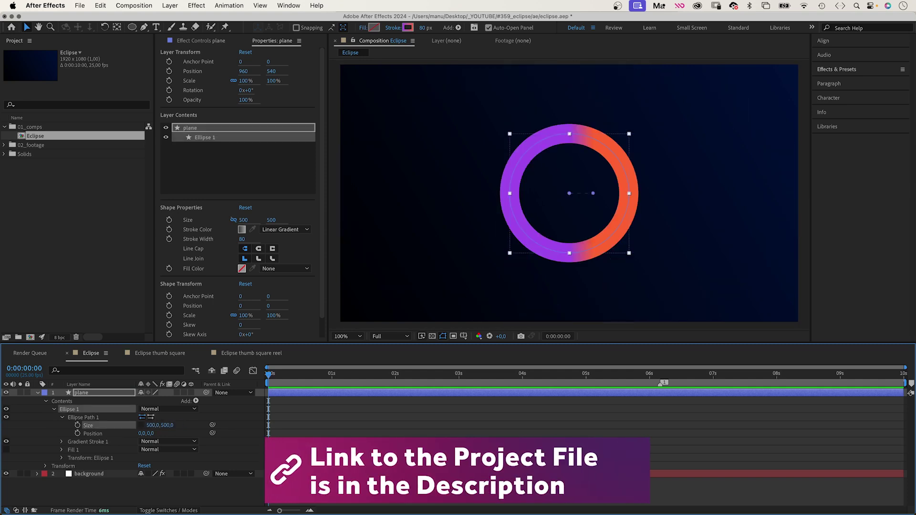
# Step: Give the circle a solid black fill and no stroke, then collapse the layer
pyautogui.click(362, 28)
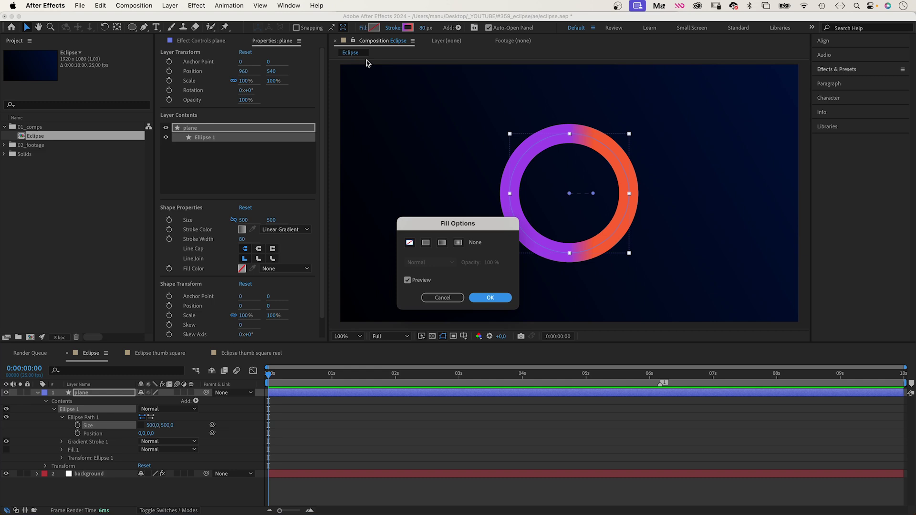
pyautogui.click(426, 243)
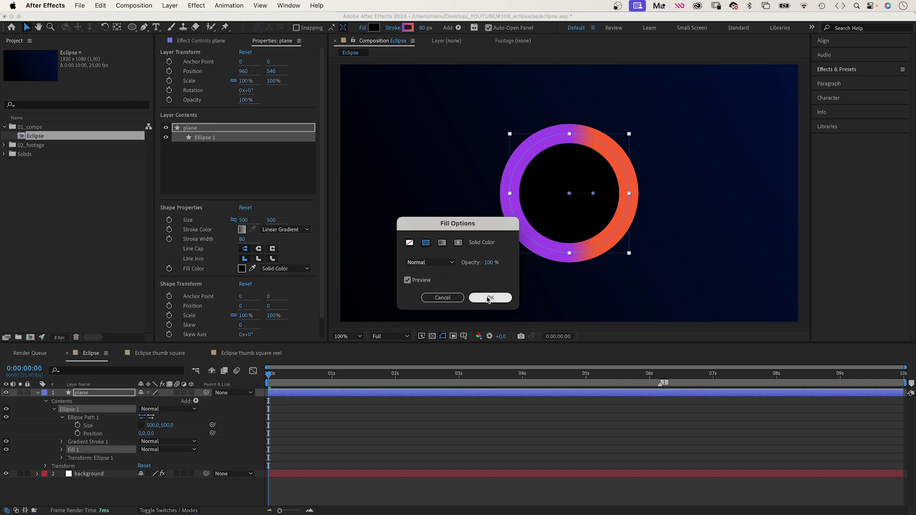
pyautogui.click(491, 297)
pyautogui.click(392, 28)
pyautogui.click(408, 242)
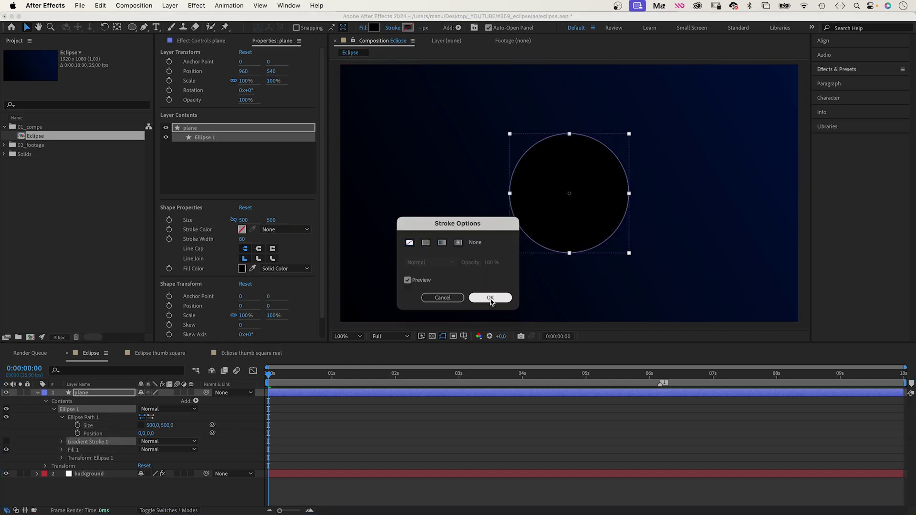
pyautogui.click(490, 298)
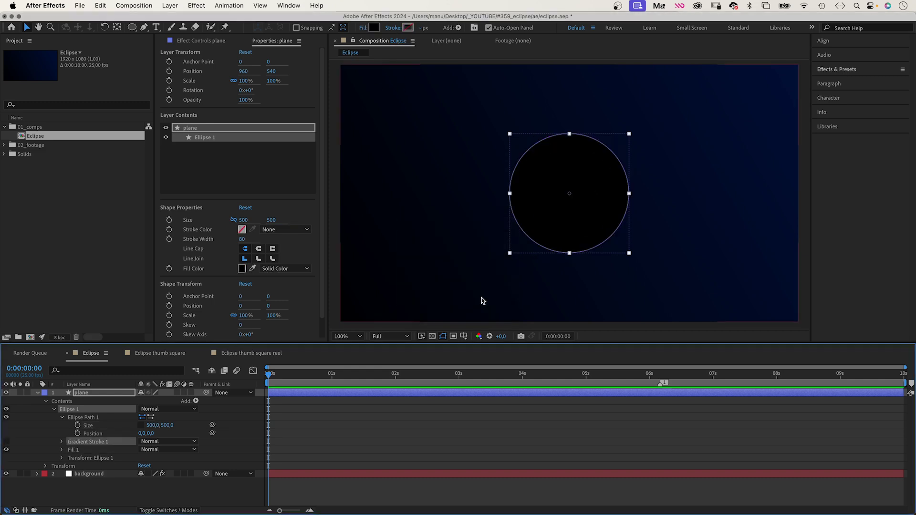
pyautogui.click(37, 394)
pyautogui.click(79, 393)
pyautogui.press('Return')
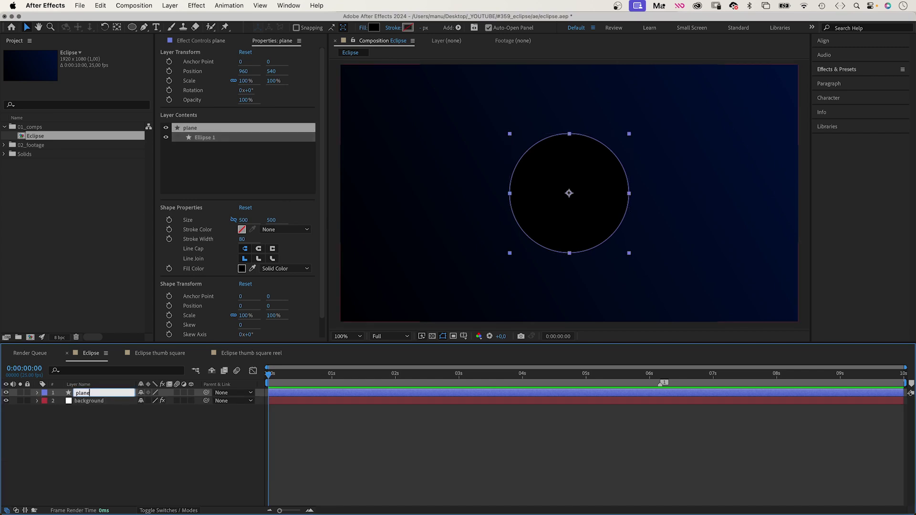
# Step: Rename the circle planet, duplicate it as light 1, and move it below planet
pyautogui.press('Return')
pyautogui.hotkey('ctrl', 'd')
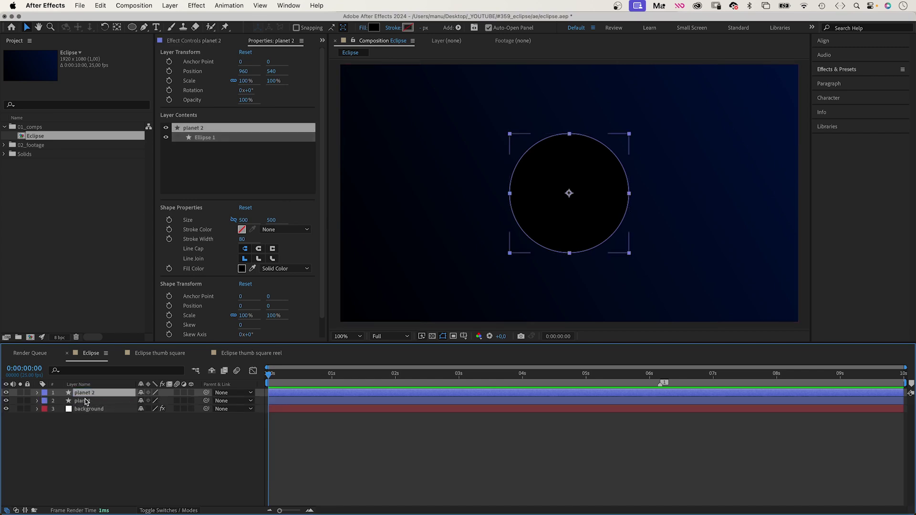
pyautogui.press('Return')
pyautogui.write('light 1')
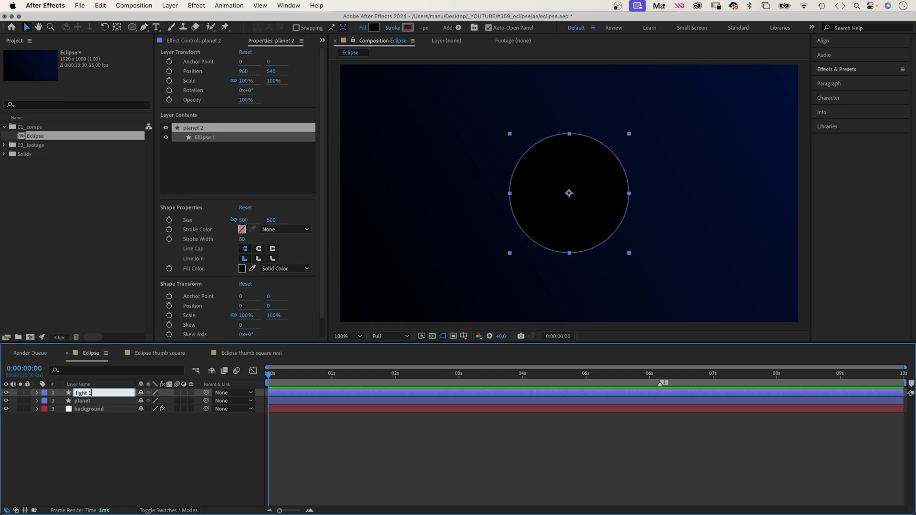
pyautogui.press('Return')
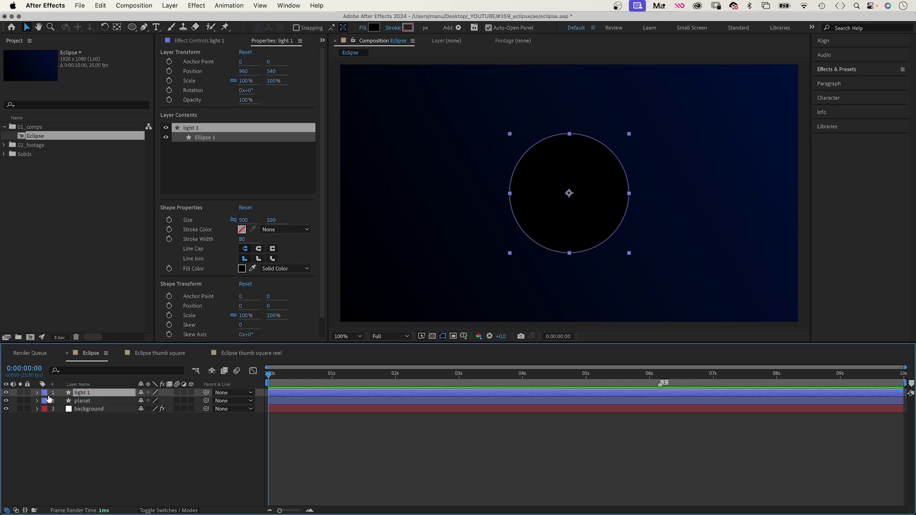
pyautogui.moveTo(79, 396); pyautogui.dragTo(81, 408)
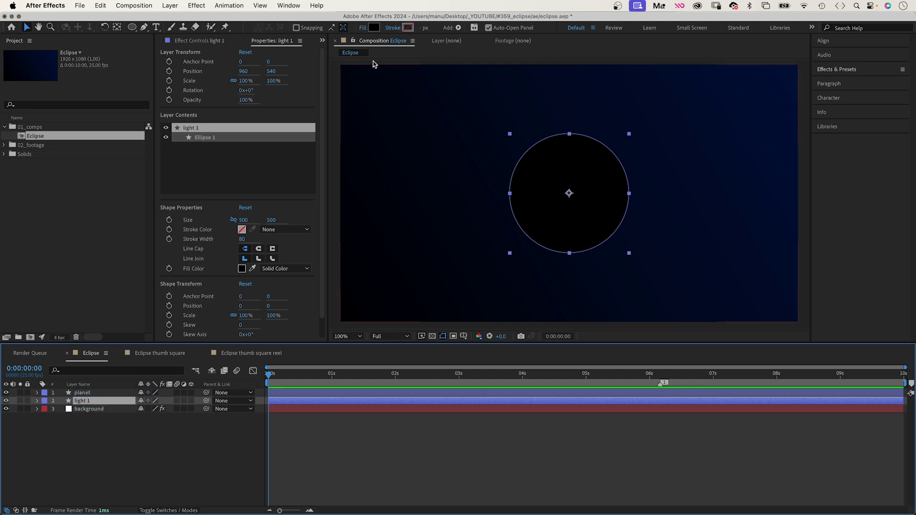
# Step: Give light 1 no fill and a 150 px linear gradient stroke
pyautogui.click(362, 30)
pyautogui.click(410, 246)
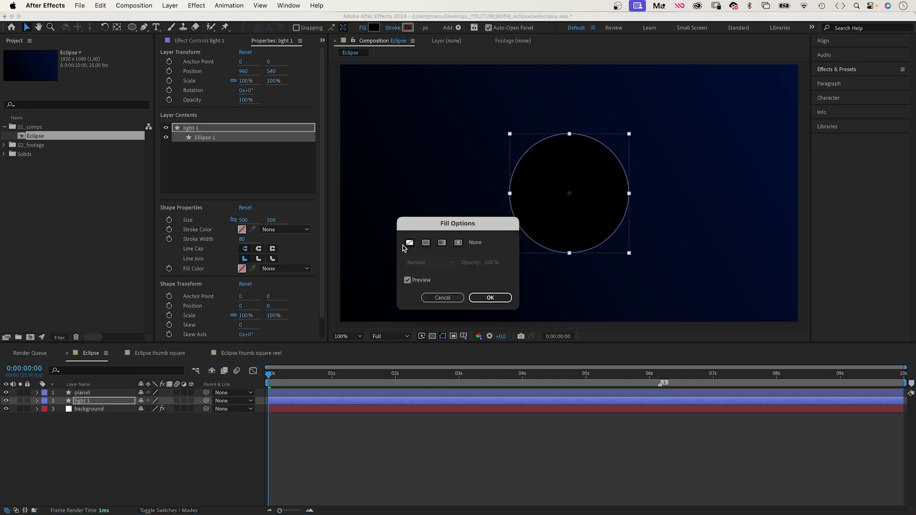
pyautogui.click(489, 296)
pyautogui.click(393, 28)
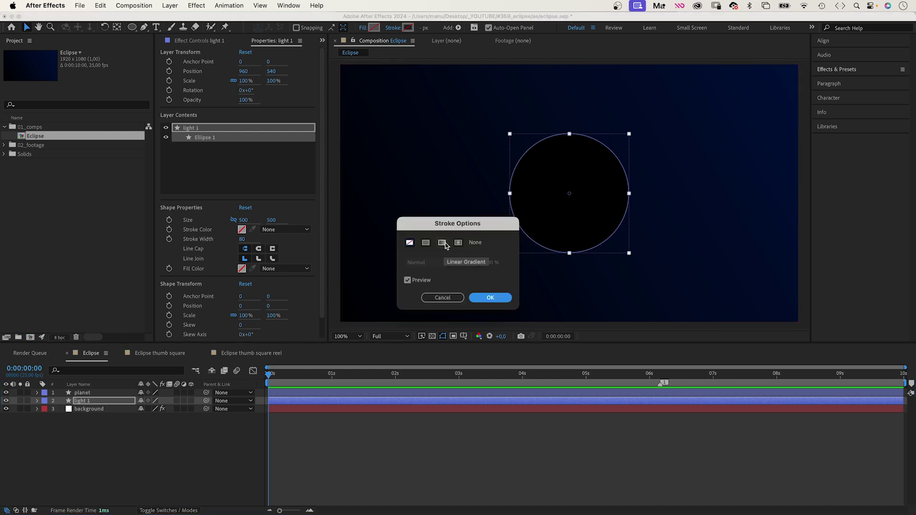
pyautogui.click(442, 243)
pyautogui.click(492, 299)
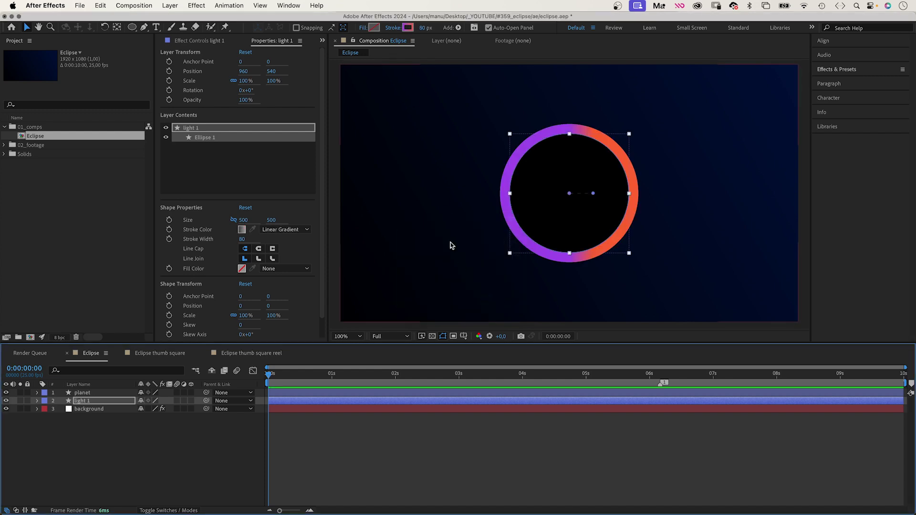
pyautogui.click(418, 29)
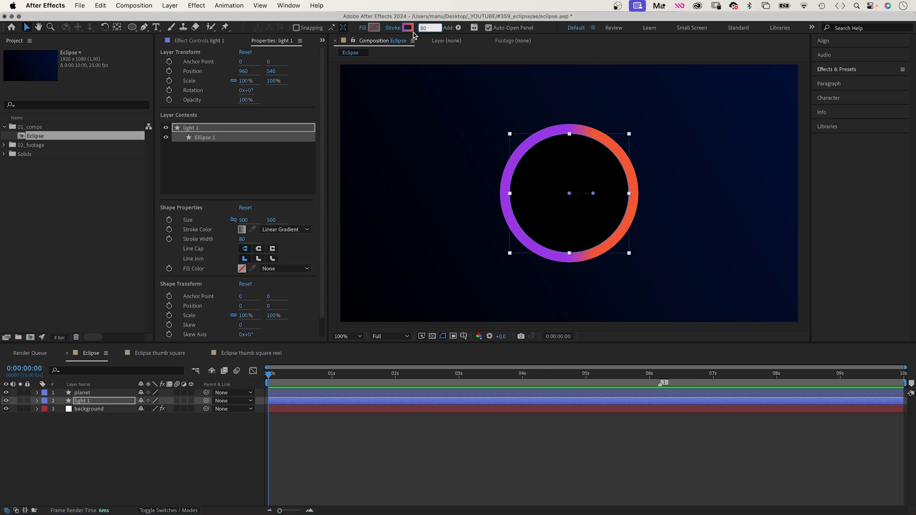
pyautogui.write('150')
pyautogui.press('Return')
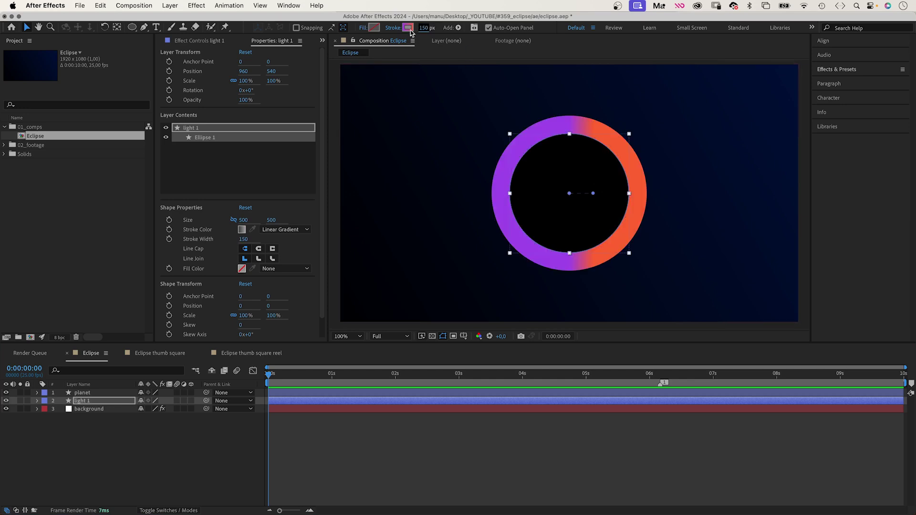
# Step: Set the ring's gradient stops to cyan and bright green, stretched across the ring's edges
pyautogui.click(408, 28)
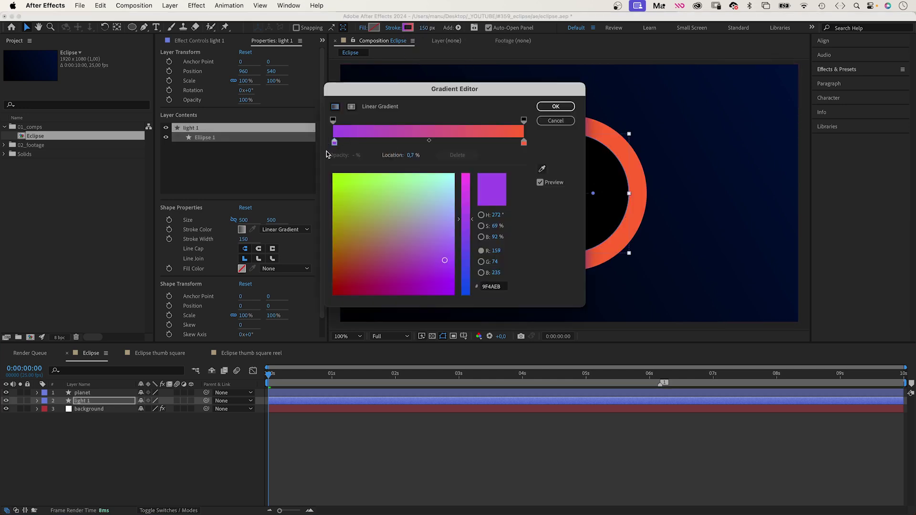
pyautogui.moveTo(462, 201)
pyautogui.mouseDown()
pyautogui.moveTo(466, 164)
pyautogui.moveTo(456, 172)
pyautogui.moveTo(465, 296)
pyautogui.mouseUp()
pyautogui.click(524, 142)
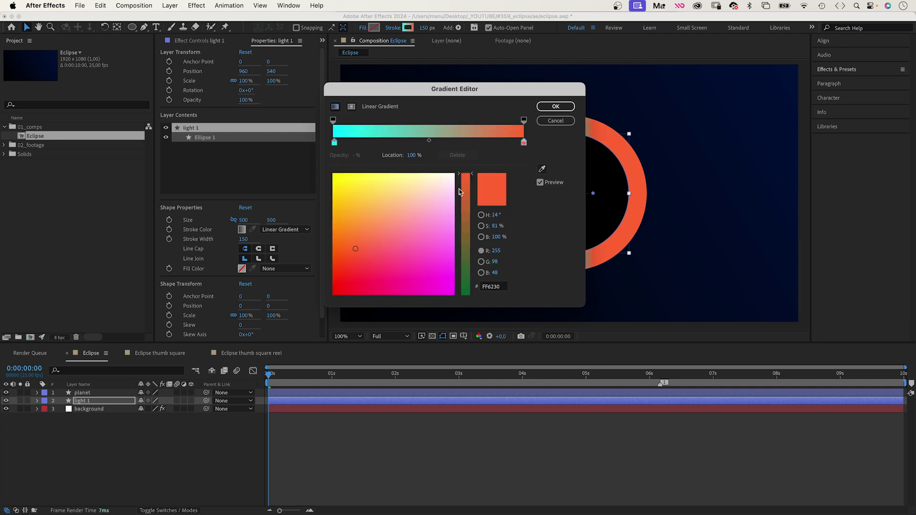
pyautogui.moveTo(462, 193); pyautogui.dragTo(465, 295)
pyautogui.moveTo(354, 249); pyautogui.dragTo(348, 175)
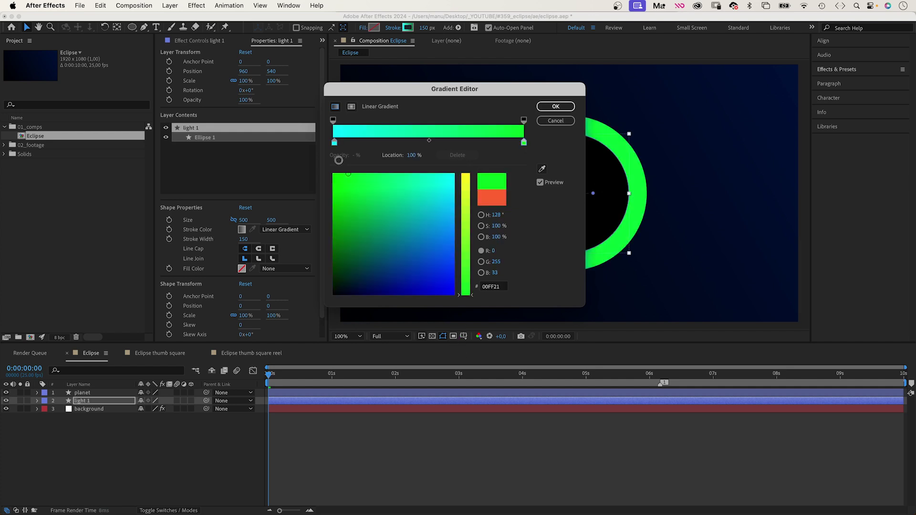
pyautogui.click(556, 107)
pyautogui.moveTo(571, 193); pyautogui.dragTo(492, 191)
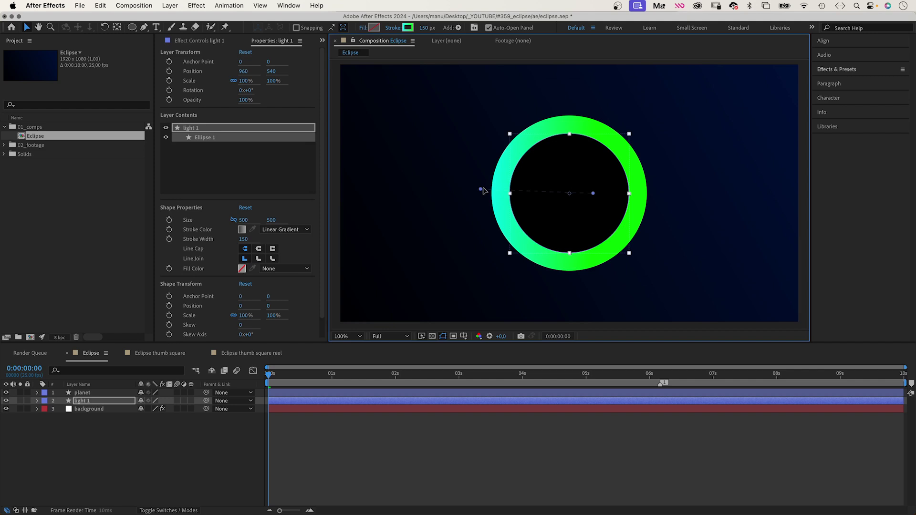
pyautogui.moveTo(596, 193); pyautogui.dragTo(647, 186)
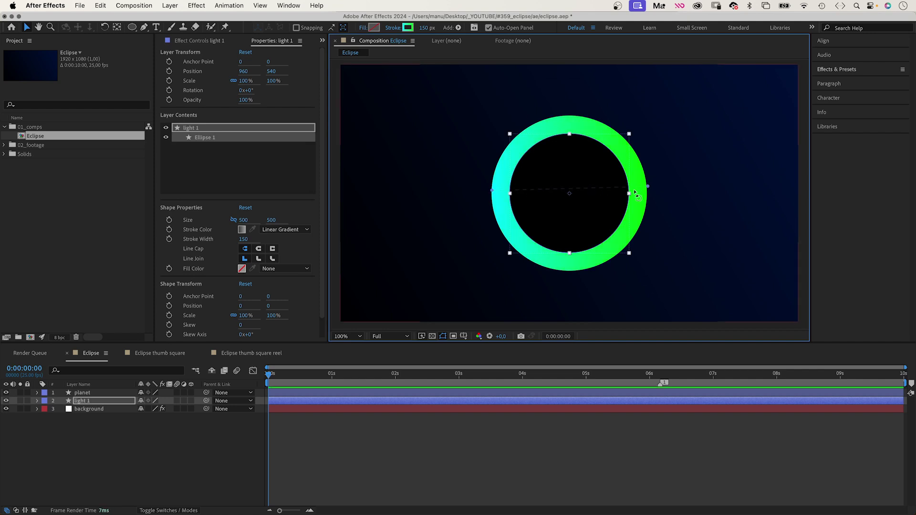
# Step: Add Trim Paths to light 1's ellipse and trim its End to an open arc
pyautogui.click(37, 401)
pyautogui.click(45, 409)
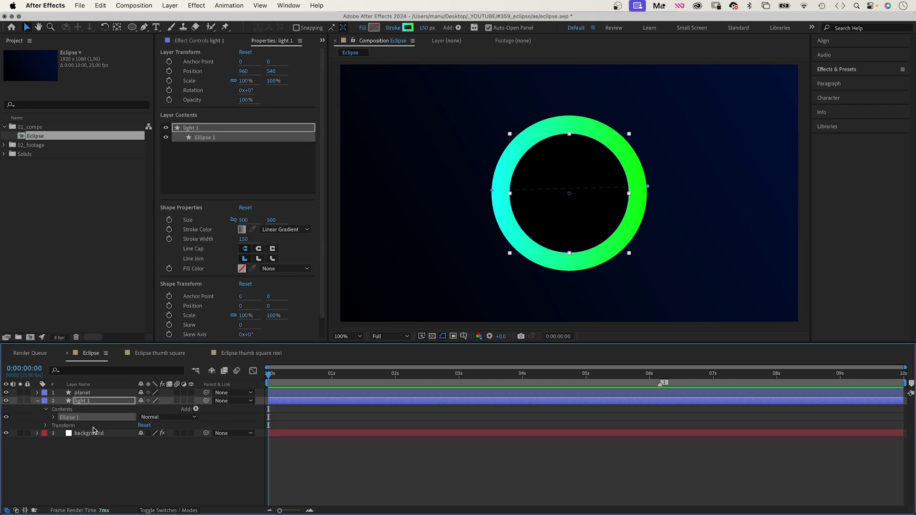
pyautogui.click(197, 410)
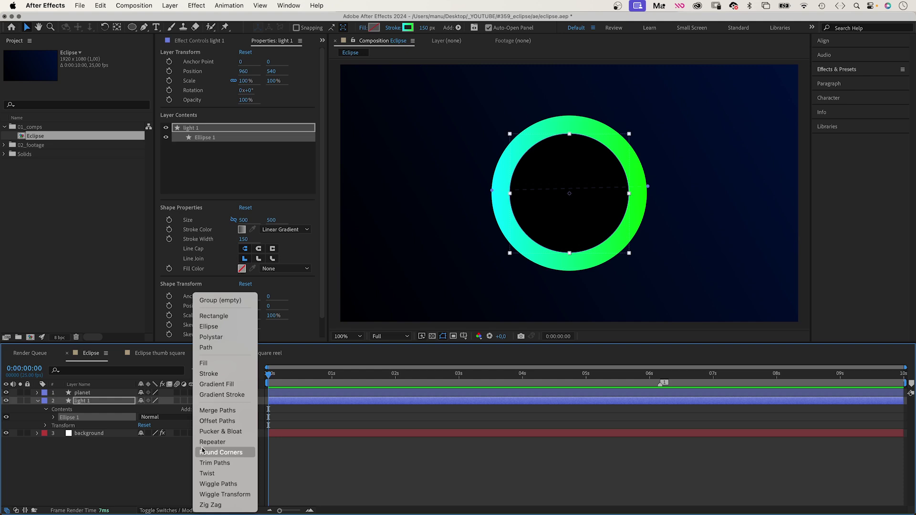
pyautogui.click(205, 463)
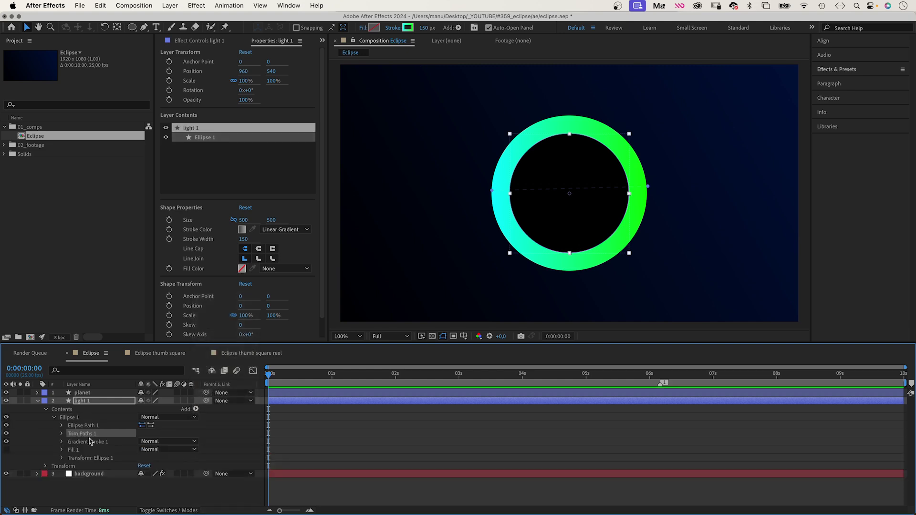
pyautogui.click(61, 433)
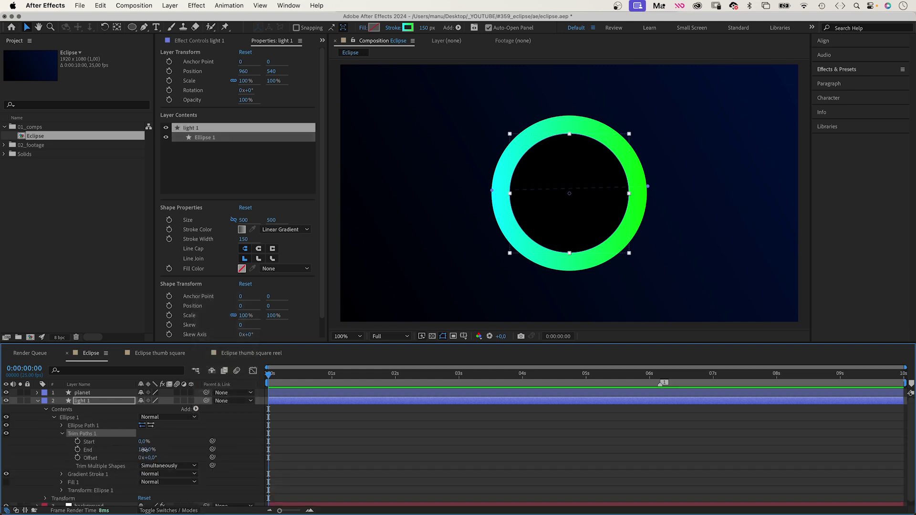
pyautogui.moveTo(143, 449)
pyautogui.mouseDown()
pyautogui.moveTo(106, 449)
pyautogui.moveTo(135, 457)
pyautogui.mouseUp()
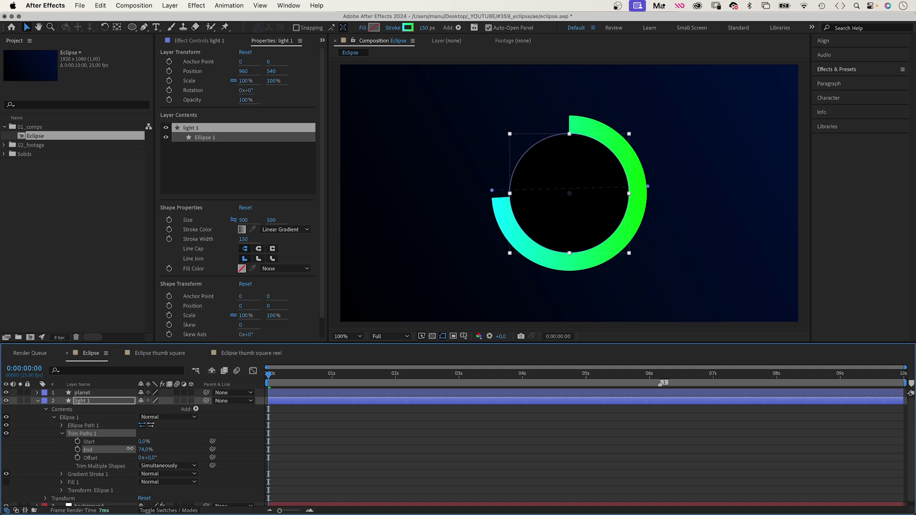
# Step: Write the expression seedRandom(index); wiggle(0.2,40) on the Trim Paths End
pyautogui.keyDown('alt'); pyautogui.click(77, 450); pyautogui.keyUp('alt')
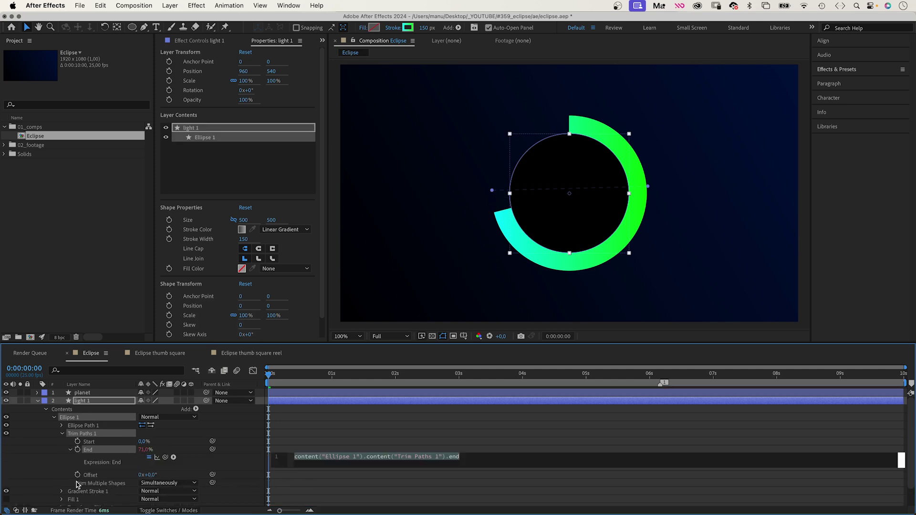
pyautogui.write('seedr')
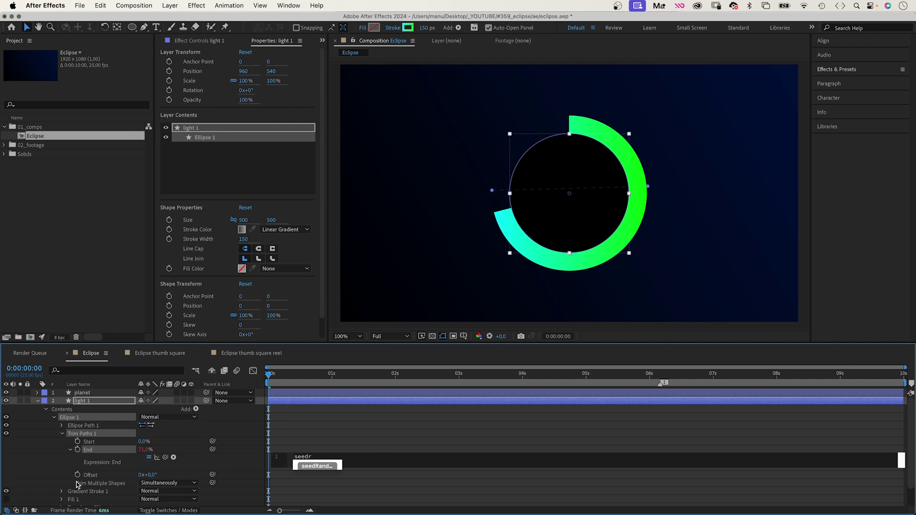
pyautogui.press('Return')
pyautogui.write('inde')
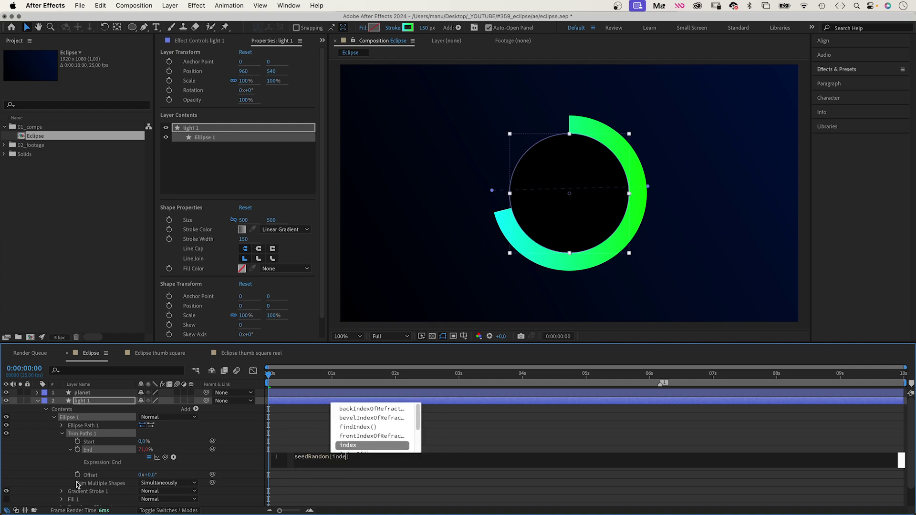
pyautogui.write('x')
pyautogui.press('Return')
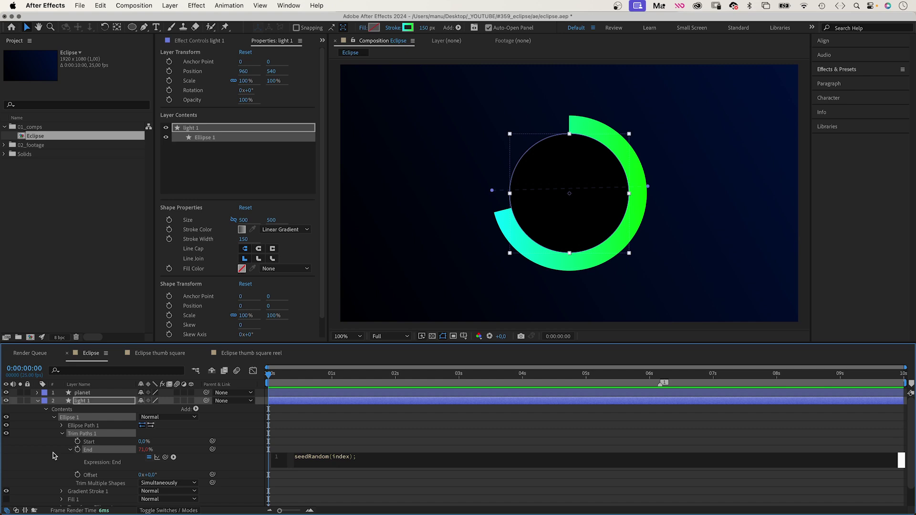
pyautogui.write('wigg')
pyautogui.press('Return')
# Step: Set the End base value to 50 and preview the wiggling arc
pyautogui.click(144, 450)
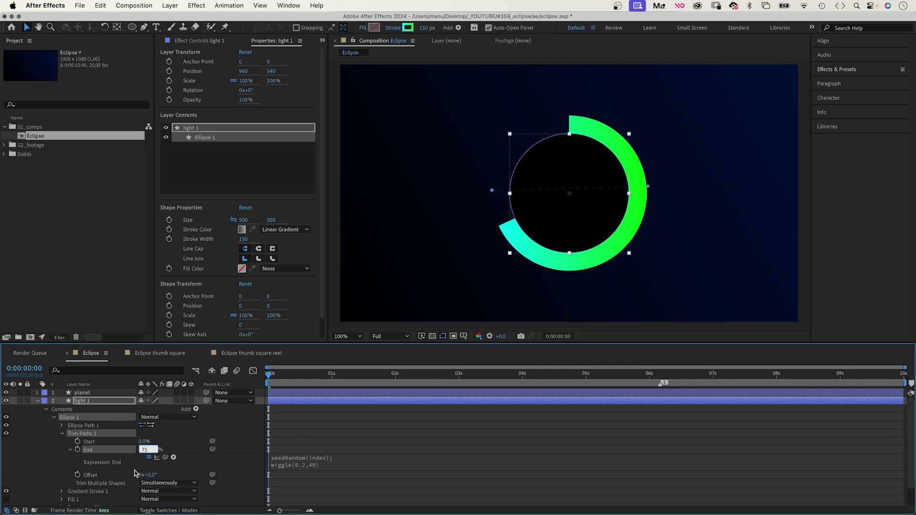
pyautogui.press('Return')
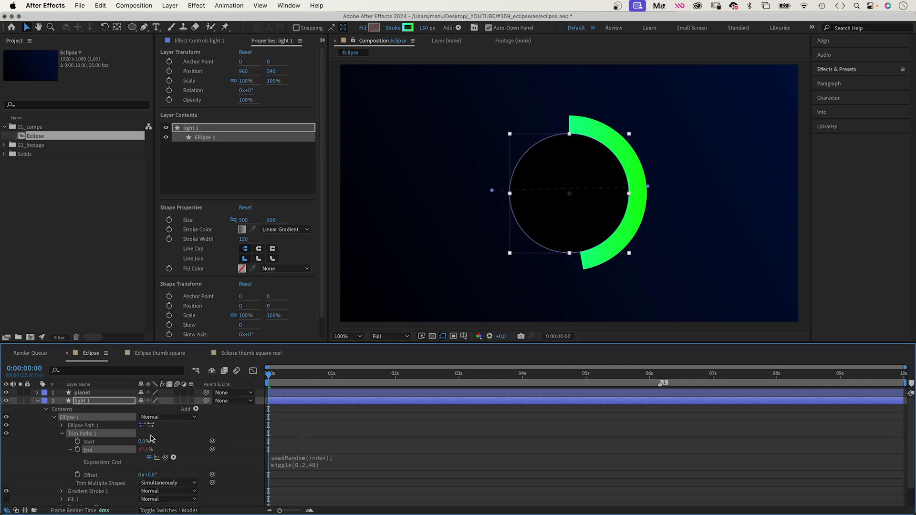
pyautogui.press('space')
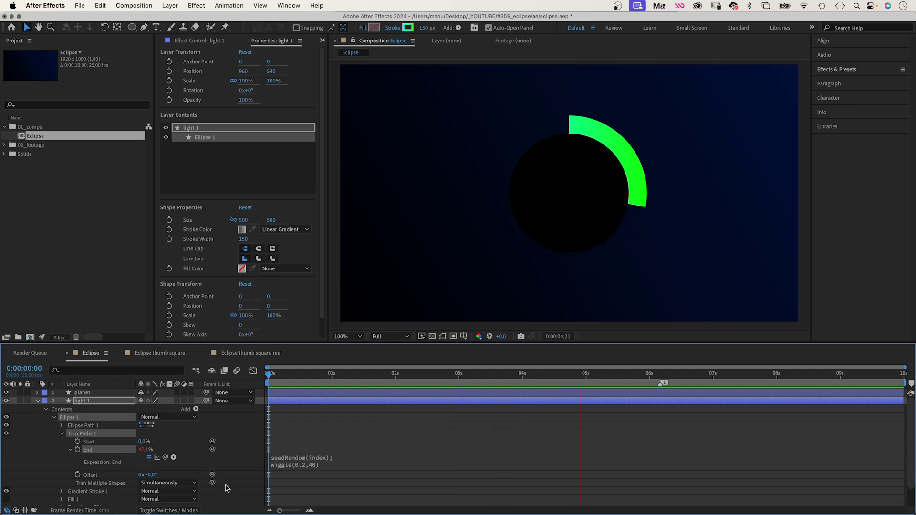
pyautogui.press('space')
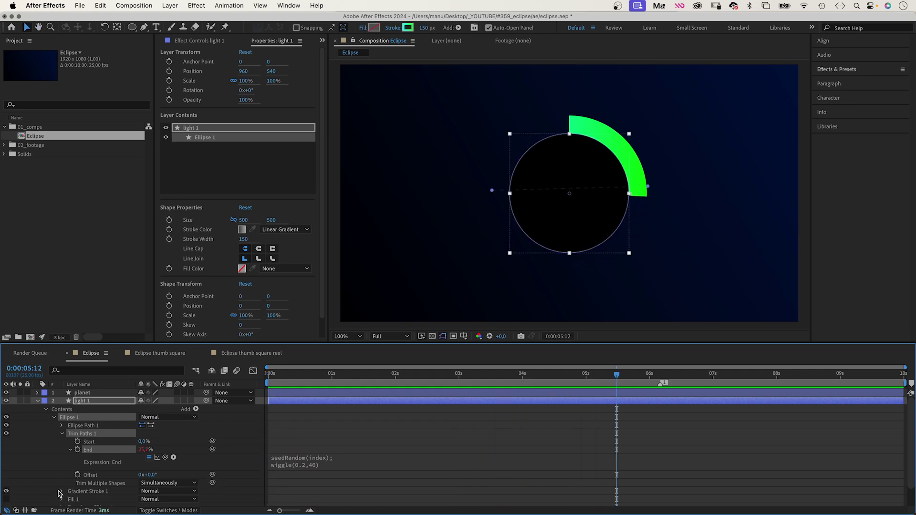
# Step: Set light 1's gradient stroke Line Cap to Round Cap and fold its properties
pyautogui.click(61, 492)
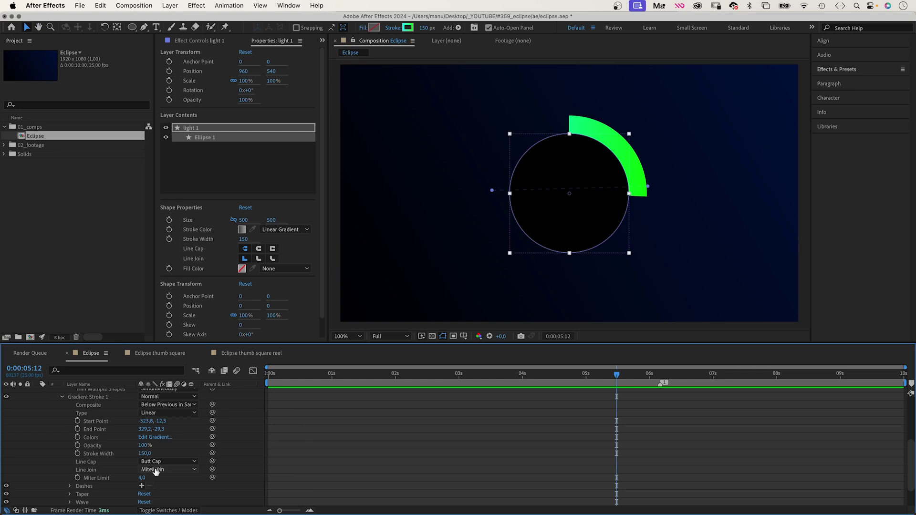
pyautogui.click(167, 461)
pyautogui.click(156, 485)
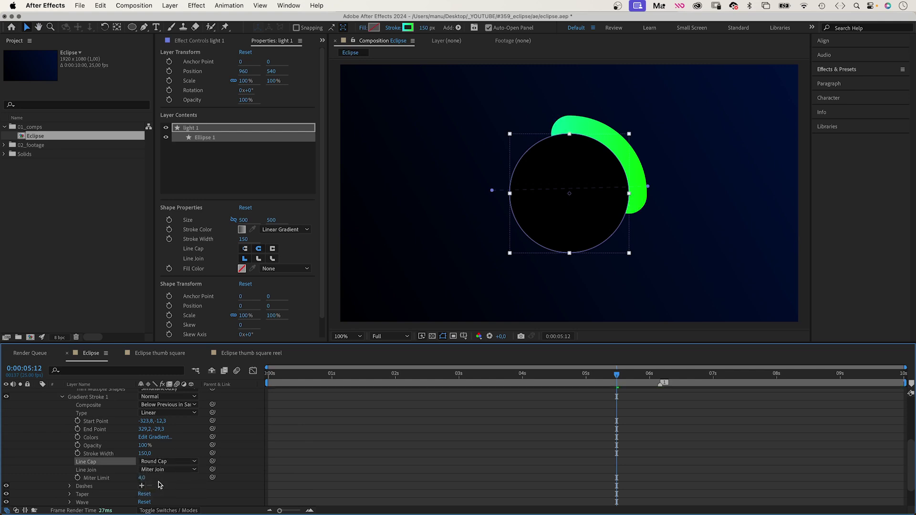
pyautogui.click(62, 398)
pyautogui.click(53, 406)
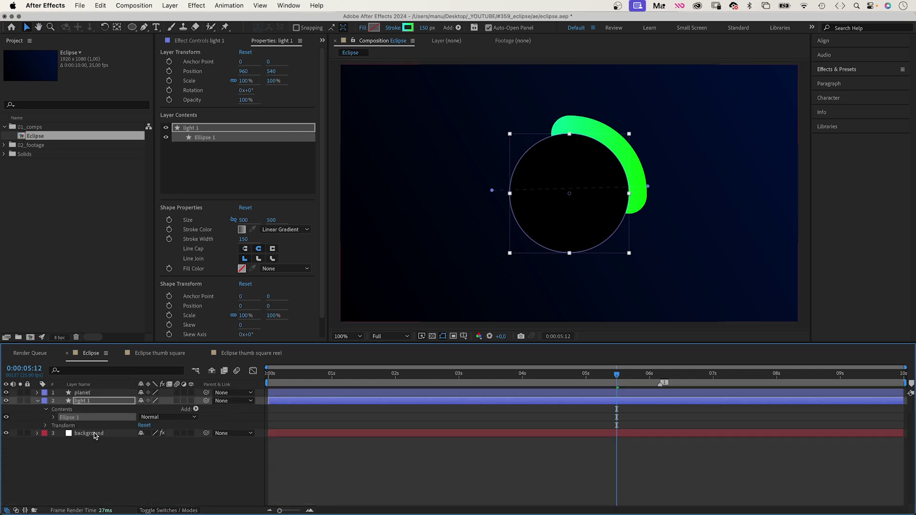
pyautogui.click(87, 402)
# Step: Add a null object named speed and move it to the top of the stack
pyautogui.press('u')
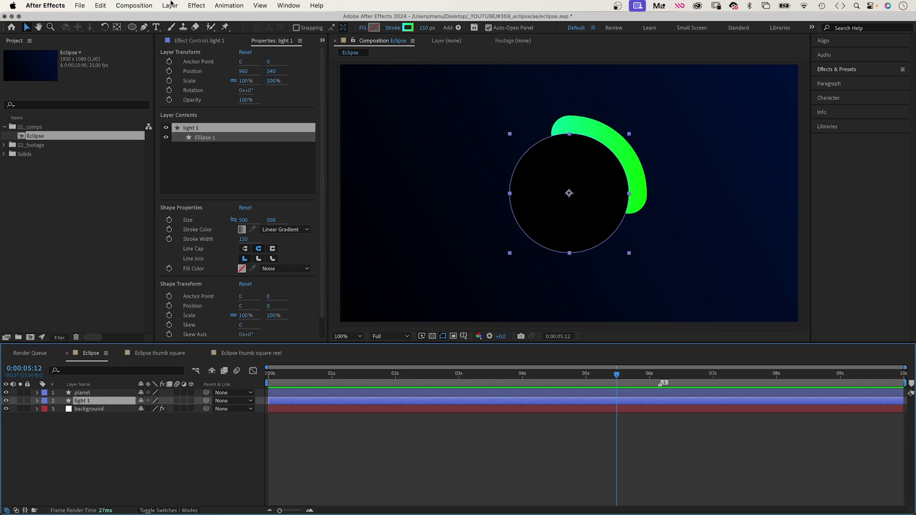
pyautogui.click(169, 5)
pyautogui.moveTo(169, 19)
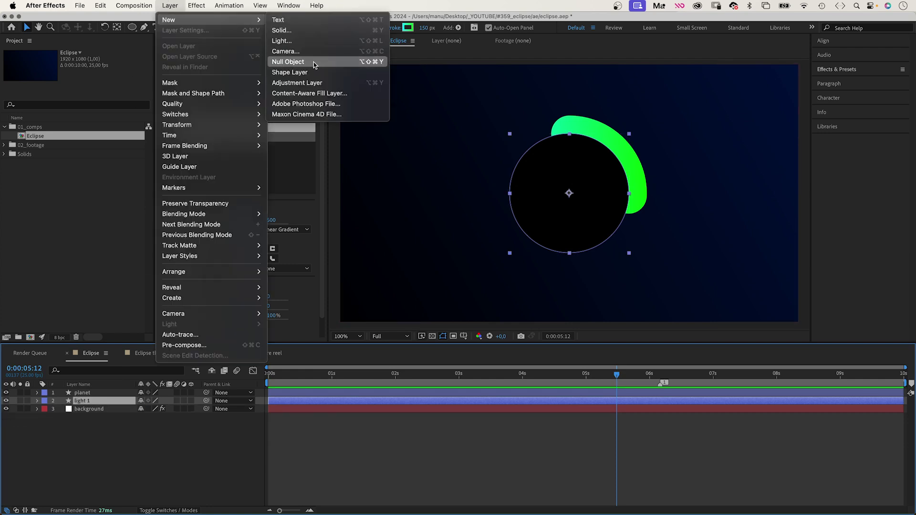
pyautogui.click(315, 62)
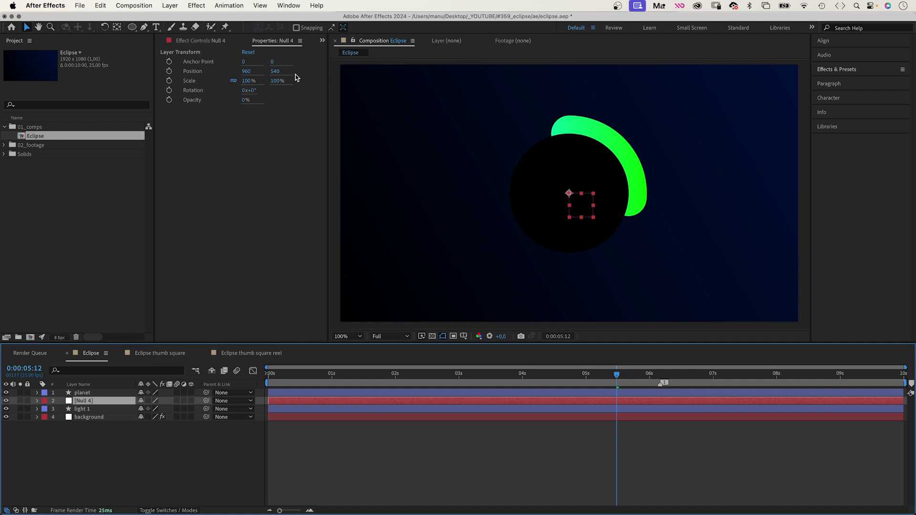
pyautogui.press('Return')
pyautogui.write('speed')
pyautogui.press('Return')
pyautogui.click(87, 402)
pyautogui.moveTo(87, 402); pyautogui.dragTo(85, 394)
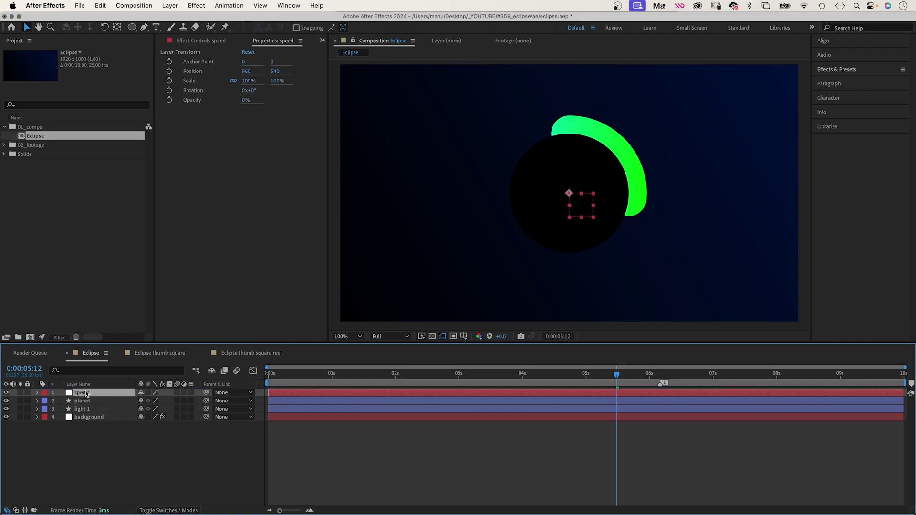
# Step: Add a Slider Control effect to the null and rename it speed
pyautogui.click(197, 6)
pyautogui.moveTo(216, 156)
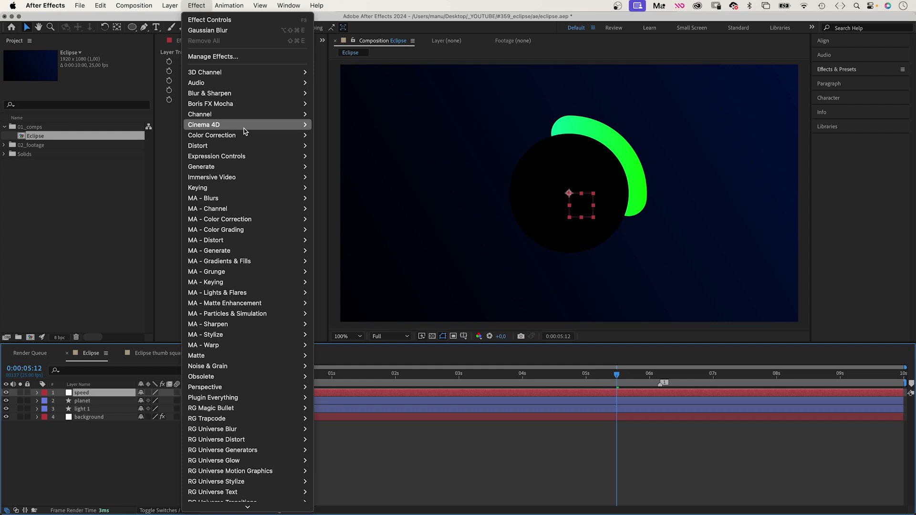
pyautogui.click(337, 229)
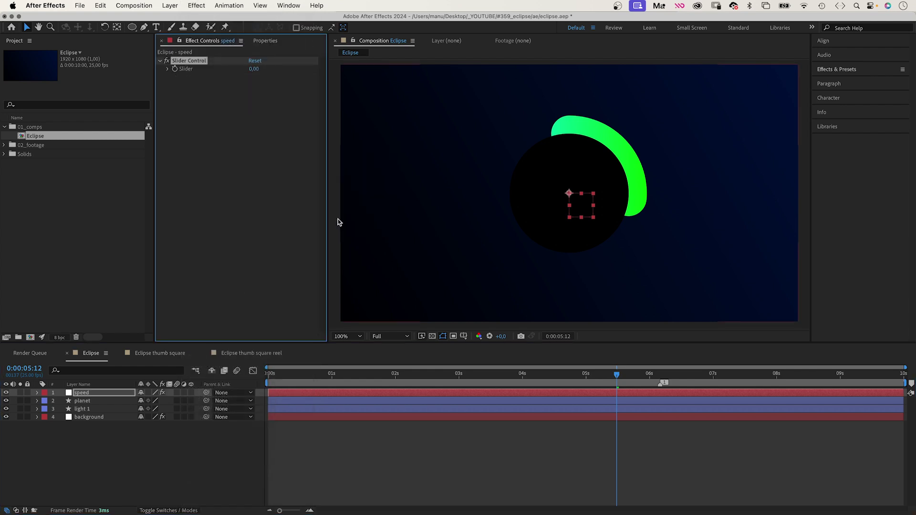
pyautogui.press('Return')
pyautogui.write('spe')
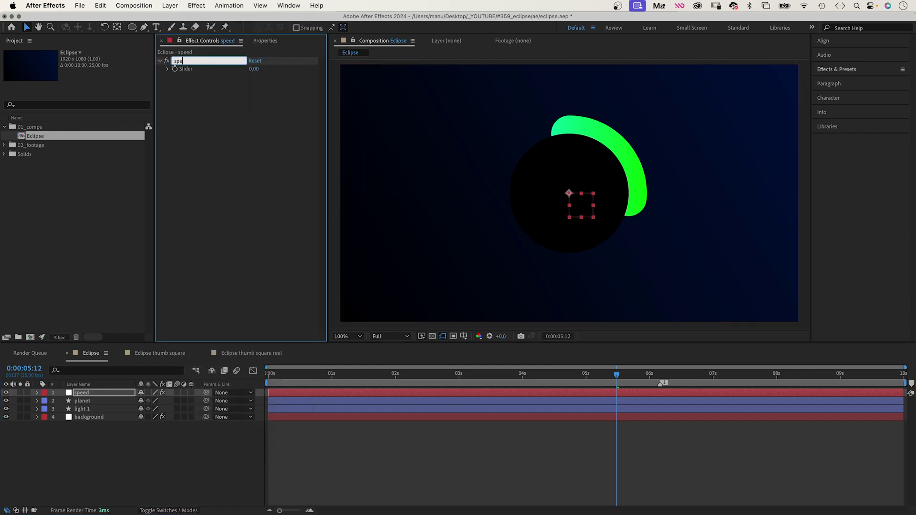
pyautogui.write('ed')
pyautogui.press('Return')
# Step: Limit the speed slider's value range to 0–3
pyautogui.click(163, 73)
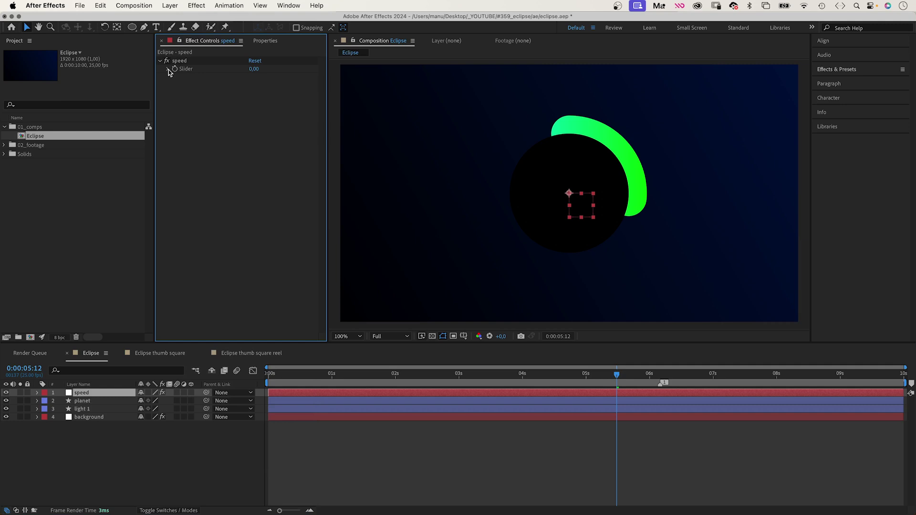
pyautogui.click(168, 69)
pyautogui.rightClick(187, 74)
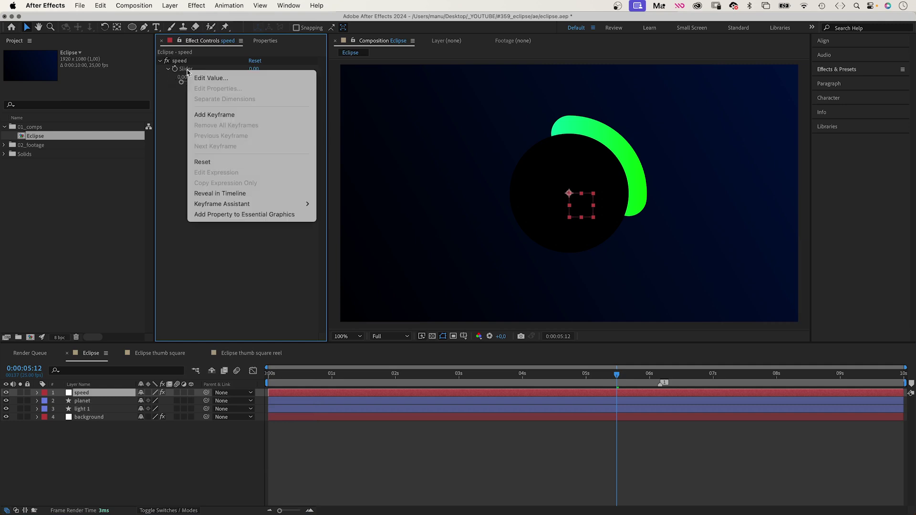
pyautogui.click(210, 78)
pyautogui.click(485, 267)
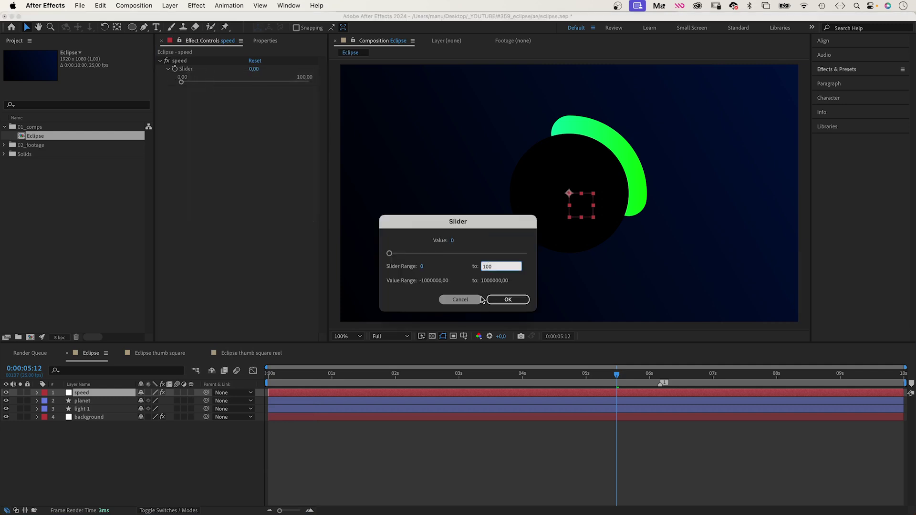
pyautogui.write('3')
pyautogui.click(510, 300)
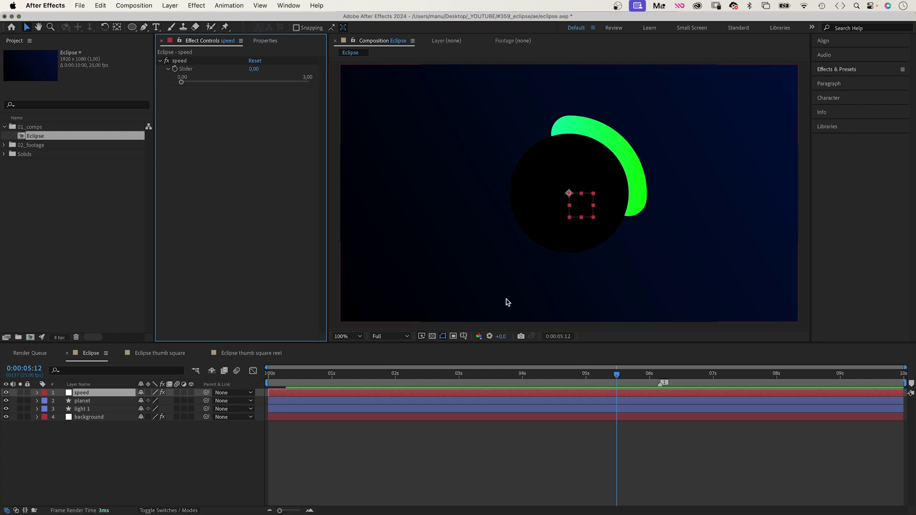
# Step: Set the speed slider to about 0.34 and reveal light 1's expression and the Slider property
pyautogui.moveTo(187, 79); pyautogui.dragTo(195, 82)
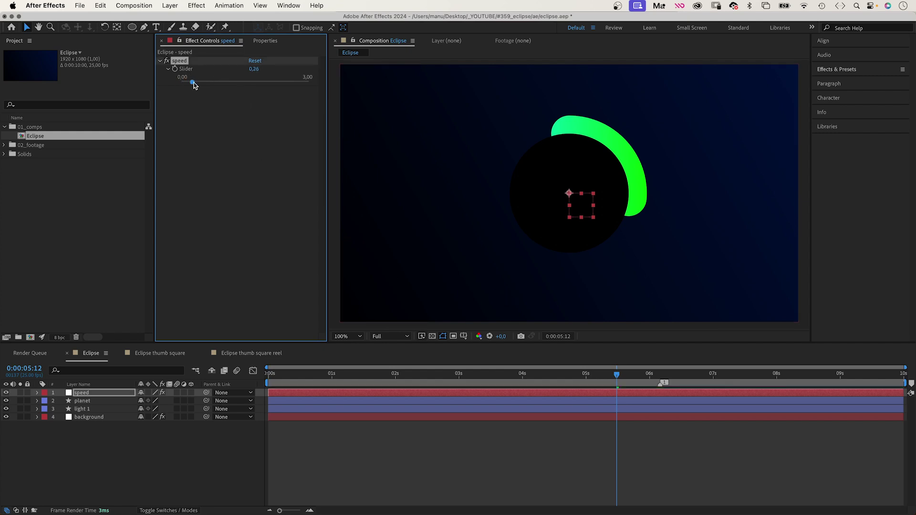
pyautogui.click(82, 409)
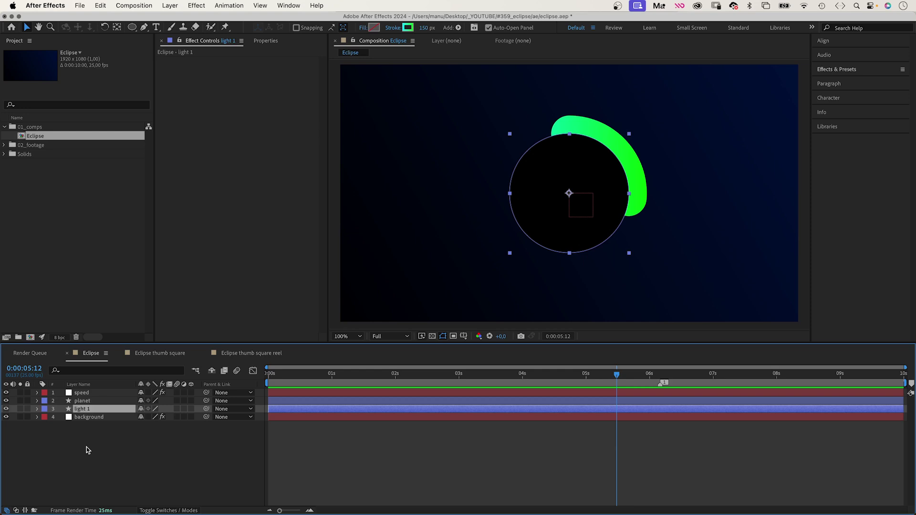
pyautogui.press('e')
pyautogui.press('e')
pyautogui.click(88, 392)
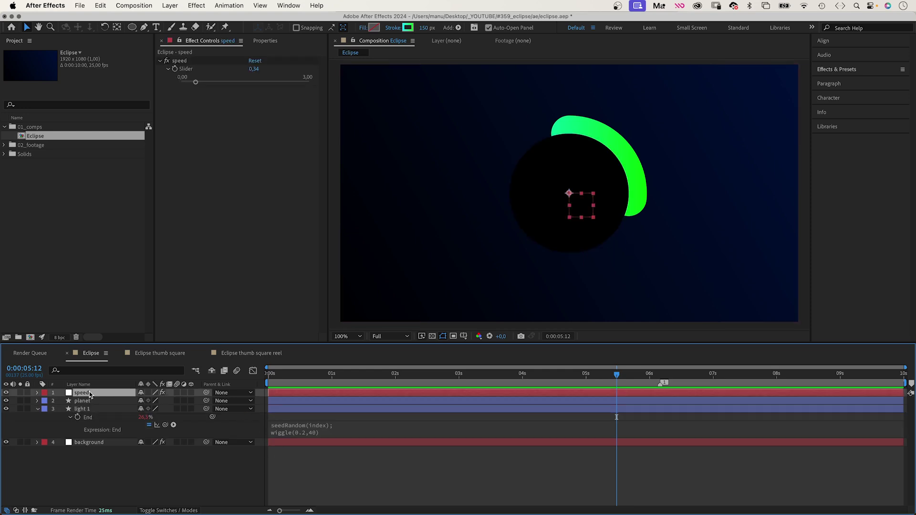
pyautogui.click(37, 392)
pyautogui.click(45, 401)
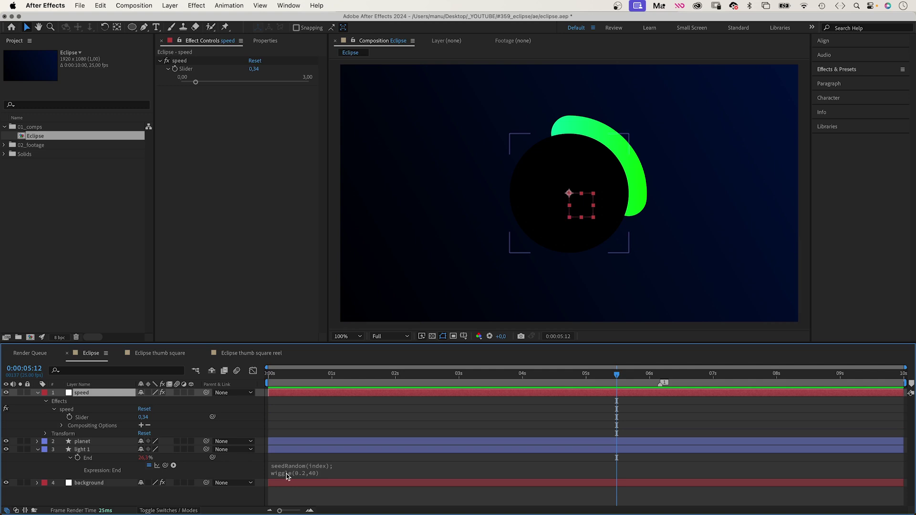
# Step: Pick-whip the wiggle's 0.2 frequency to the speed slider
pyautogui.click(289, 474)
pyautogui.click(322, 474)
pyautogui.moveTo(330, 473); pyautogui.dragTo(323, 473)
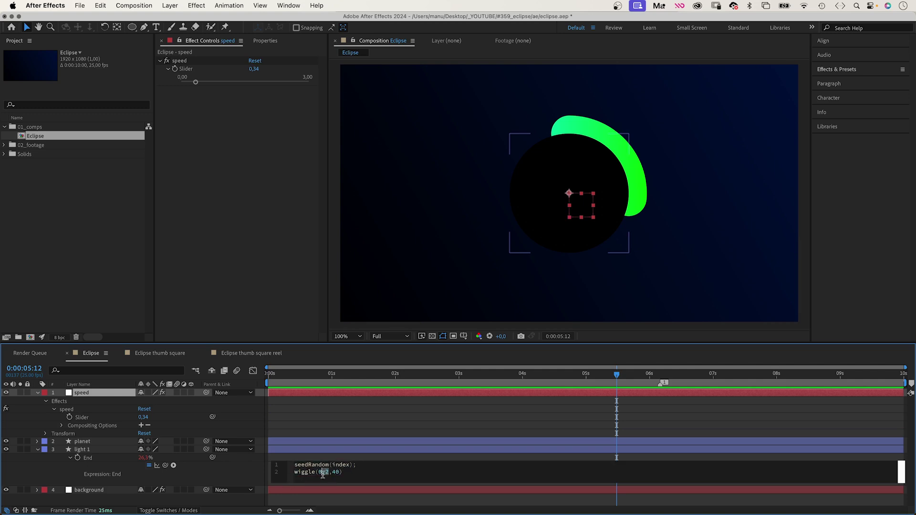
pyautogui.moveTo(166, 465); pyautogui.dragTo(88, 418)
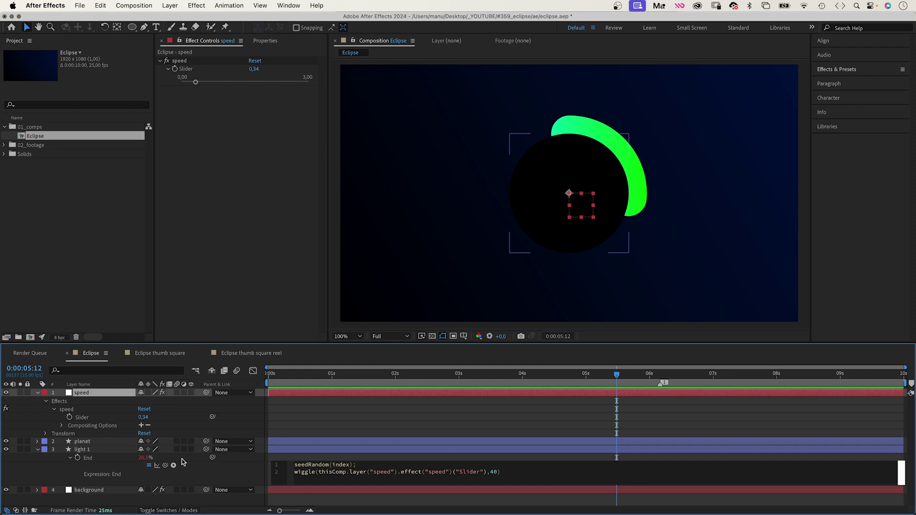
pyautogui.click(230, 472)
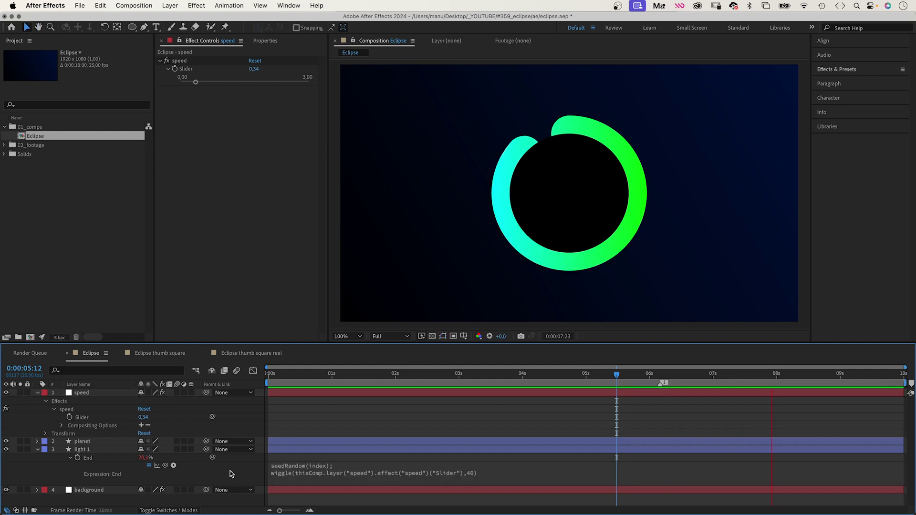
# Step: Copy light 1's End wiggle expression onto its Rotation property
pyautogui.press('Home')
pyautogui.click(38, 393)
pyautogui.click(86, 409)
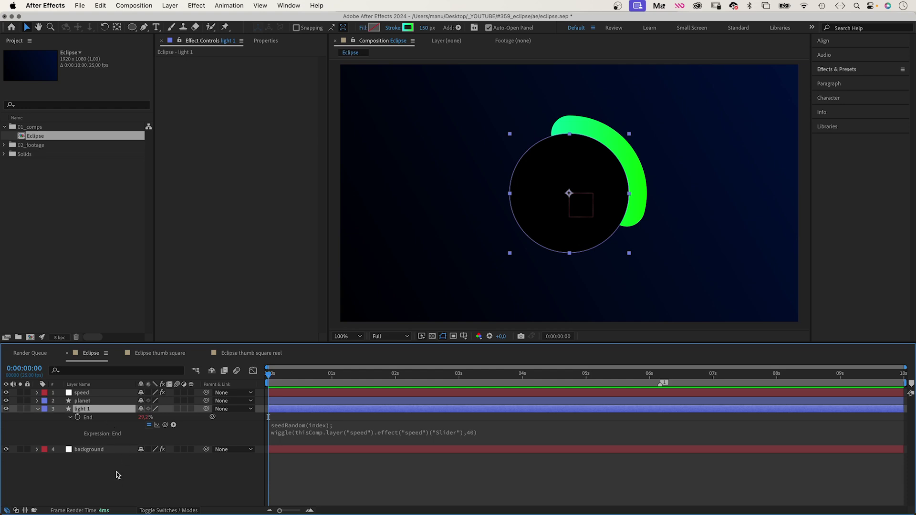
pyautogui.hotkey('shift', 'r')
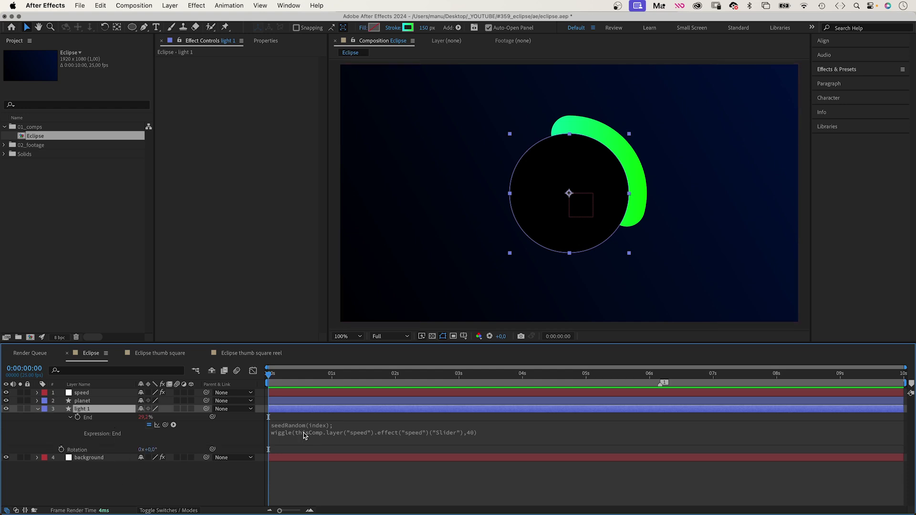
pyautogui.click(303, 435)
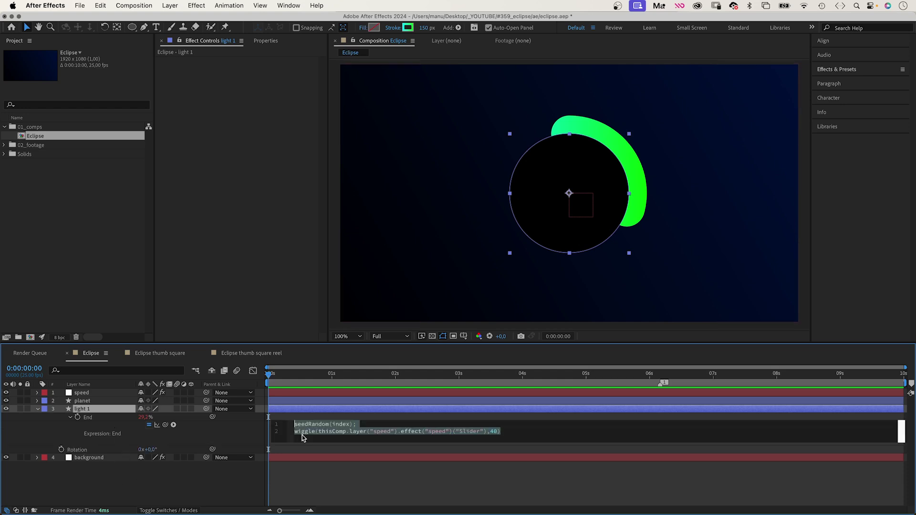
pyautogui.keyDown('alt'); pyautogui.click(60, 450); pyautogui.keyUp('alt')
pyautogui.write('seedRandom(index); wiggle(thisComp.layer("speed").effect("speed")("Slider"),40)')
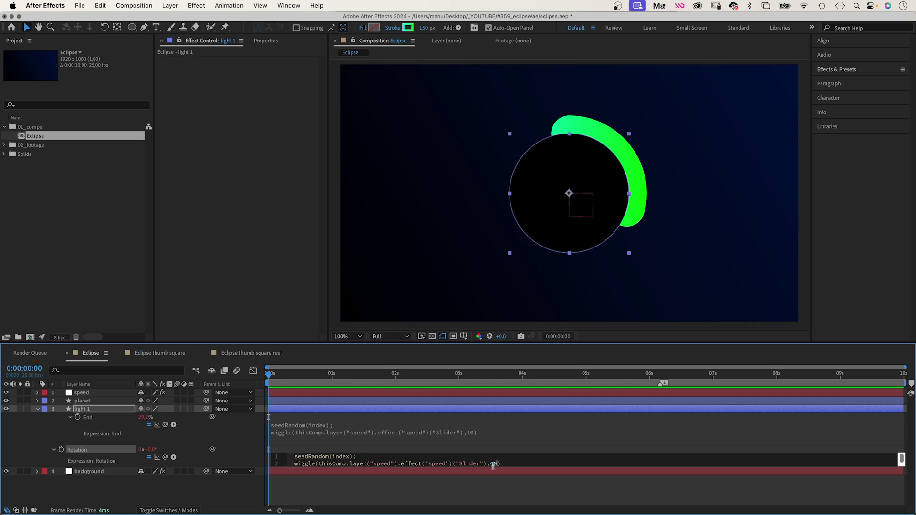
# Step: Change the rotation wiggle amplitude from 40 to 360
pyautogui.doubleClick(492, 464)
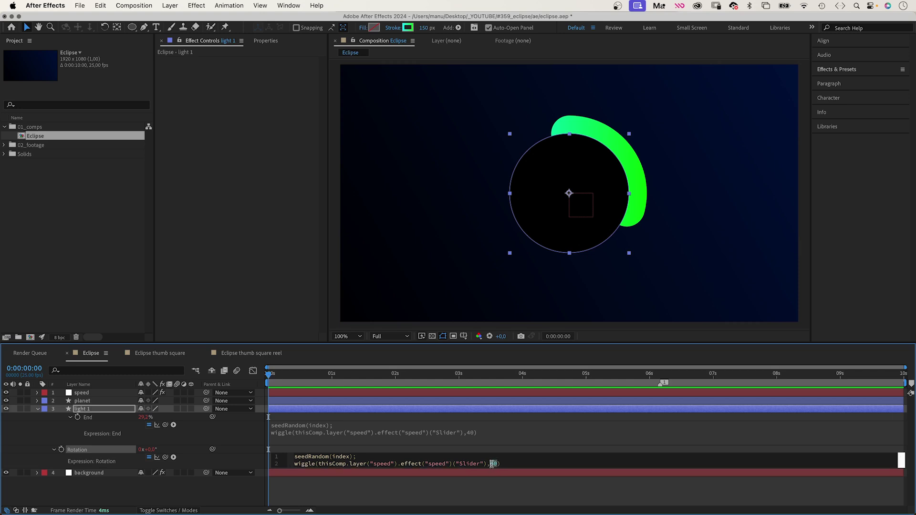
pyautogui.write('360')
pyautogui.click(195, 499)
pyautogui.press('space')
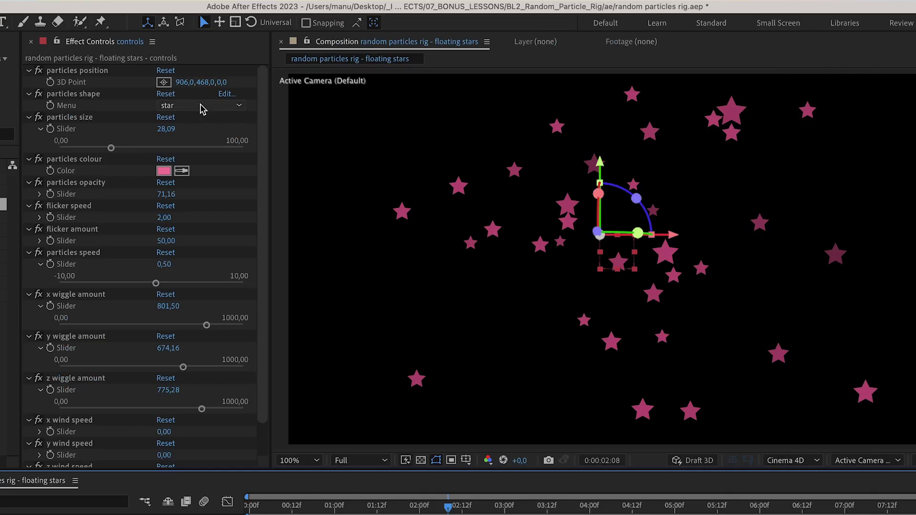
pyautogui.click(198, 105)
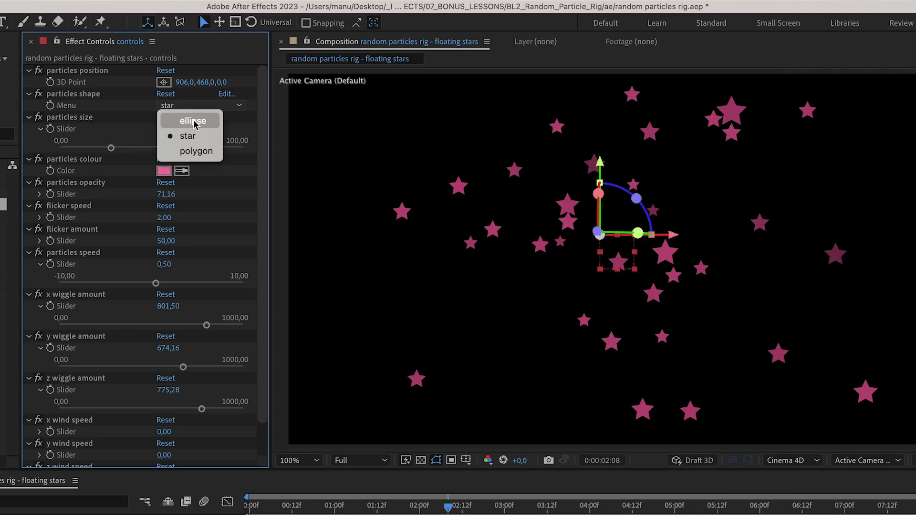
pyautogui.click(193, 122)
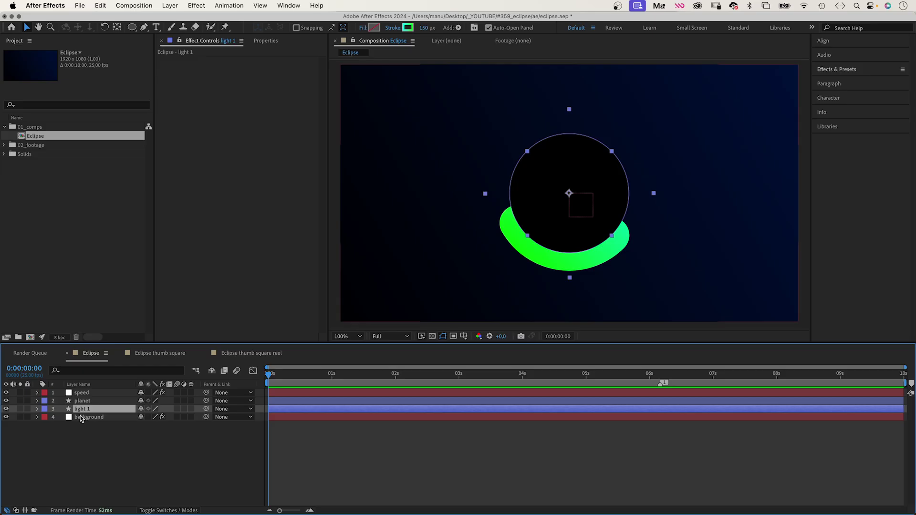
# Step: Apply Gaussian Blur to light 1 with Blurriness 400
pyautogui.click(842, 70)
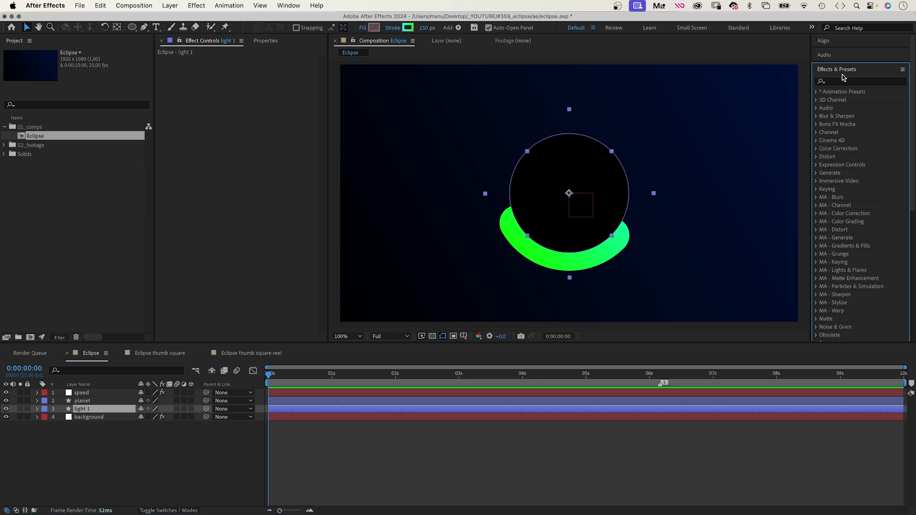
pyautogui.click(841, 80)
pyautogui.write('gauss')
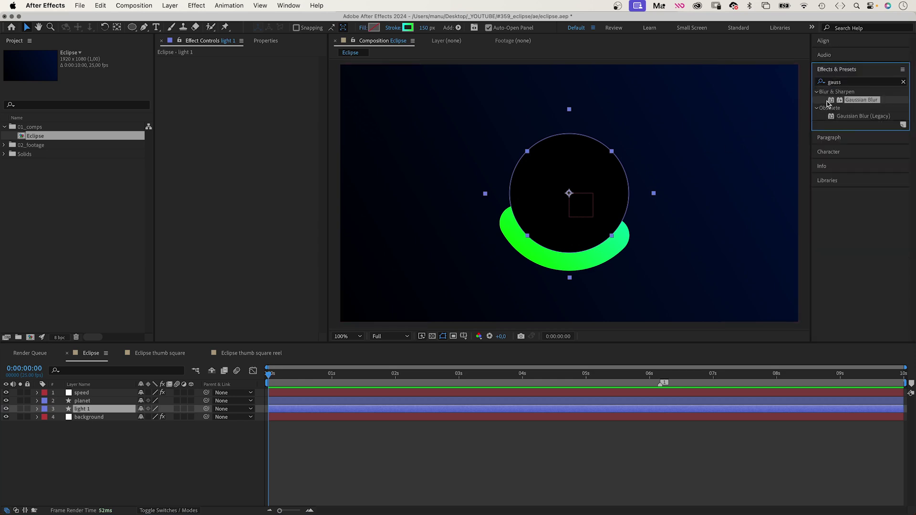
pyautogui.moveTo(831, 101); pyautogui.dragTo(228, 196)
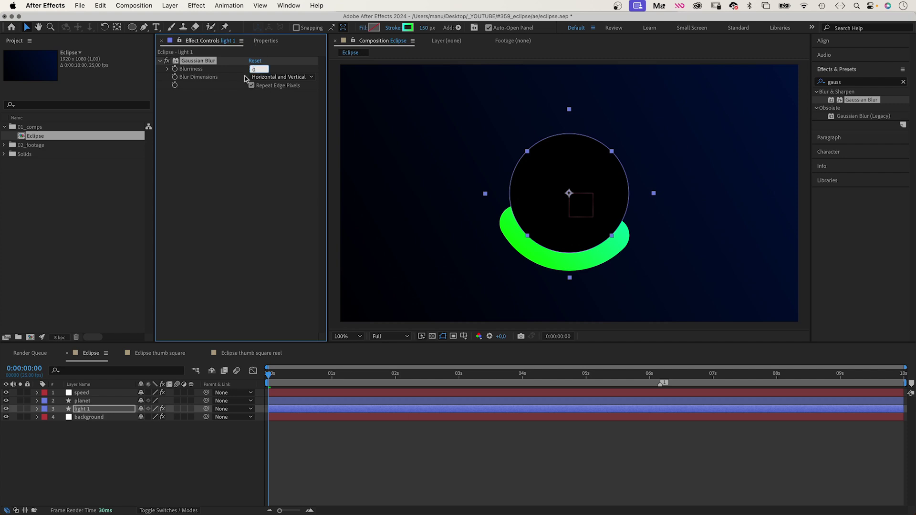
pyautogui.write('400')
pyautogui.press('Return')
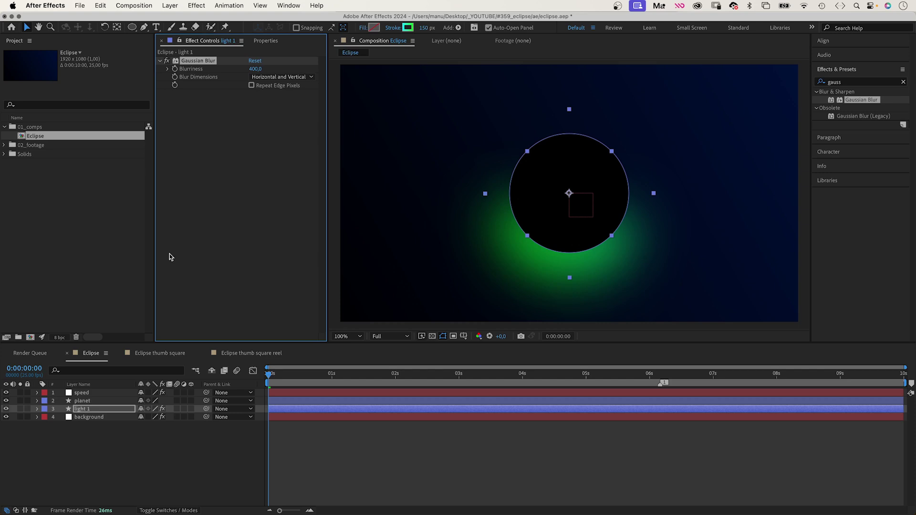
# Step: Set light 1's blending mode to Add
pyautogui.click(162, 510)
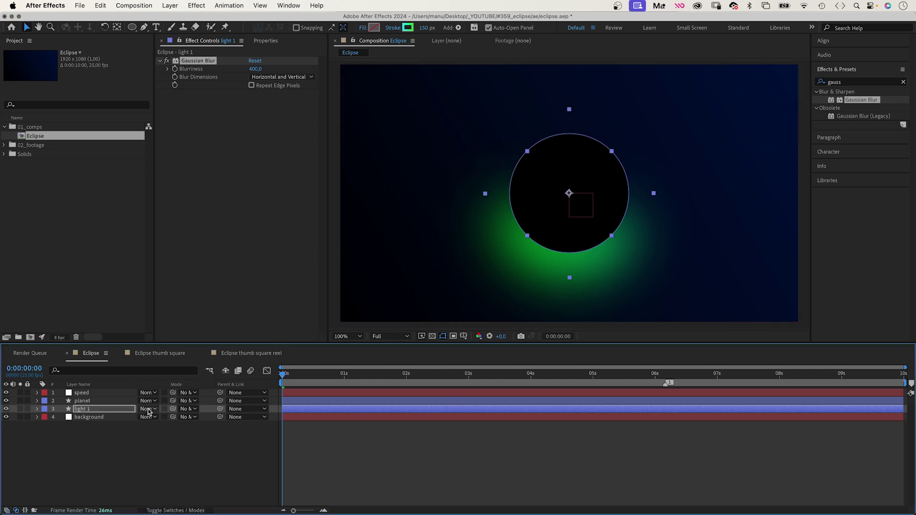
pyautogui.click(148, 410)
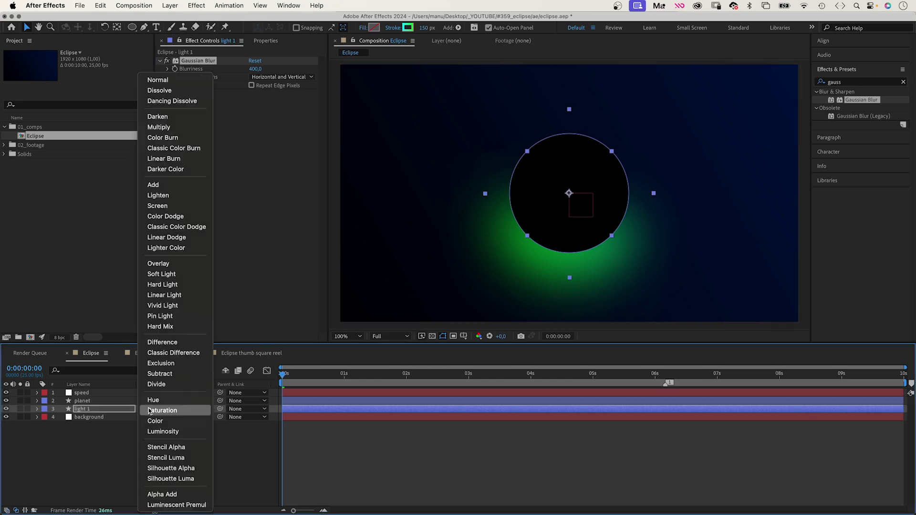
pyautogui.click(174, 187)
pyautogui.click(83, 411)
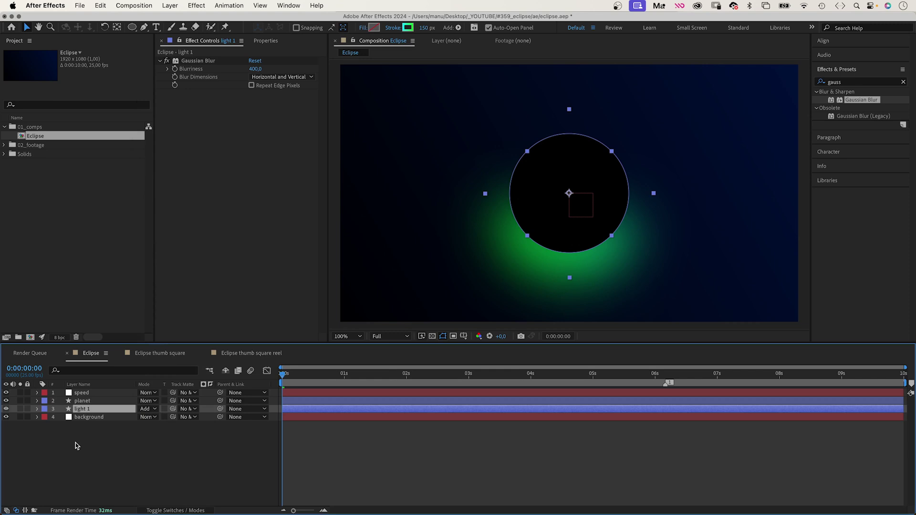
# Step: Duplicate light 1 as light 2 and give its stroke a yellow-to-magenta gradient
pyautogui.press('super+d')
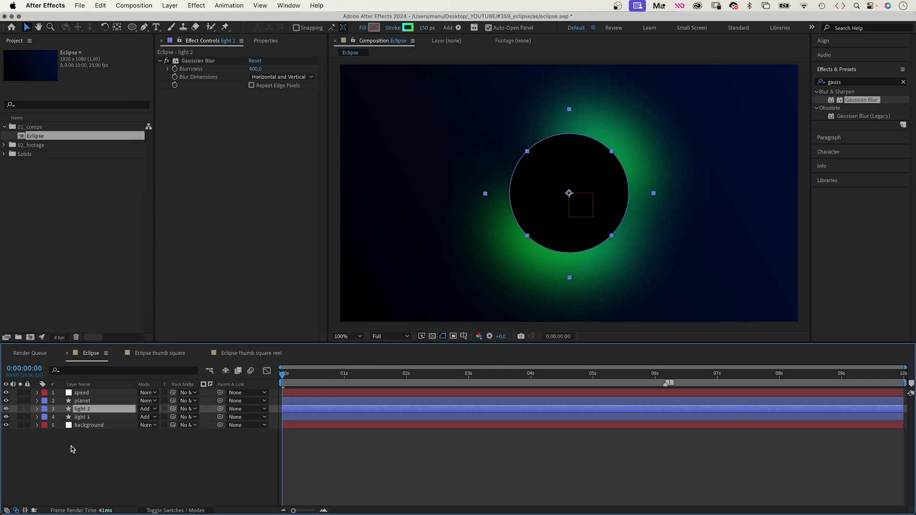
pyautogui.click(408, 27)
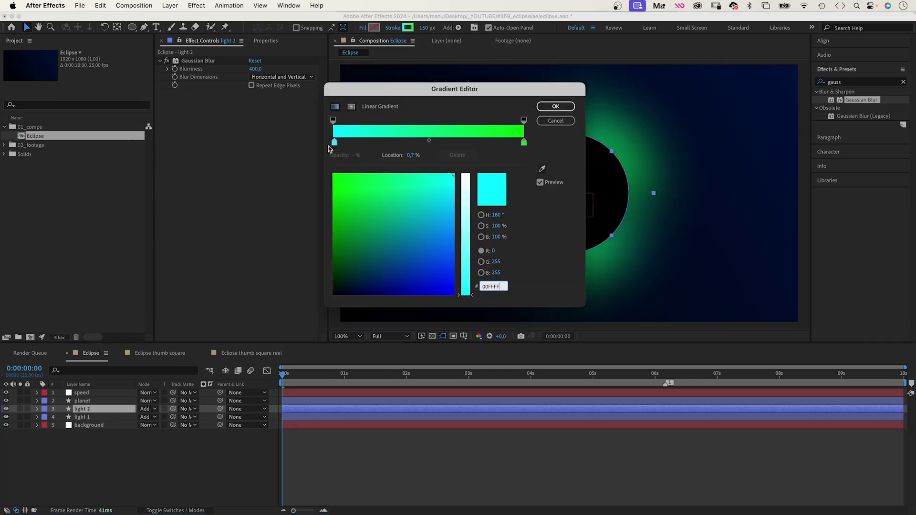
pyautogui.moveTo(444, 191); pyautogui.dragTo(311, 167)
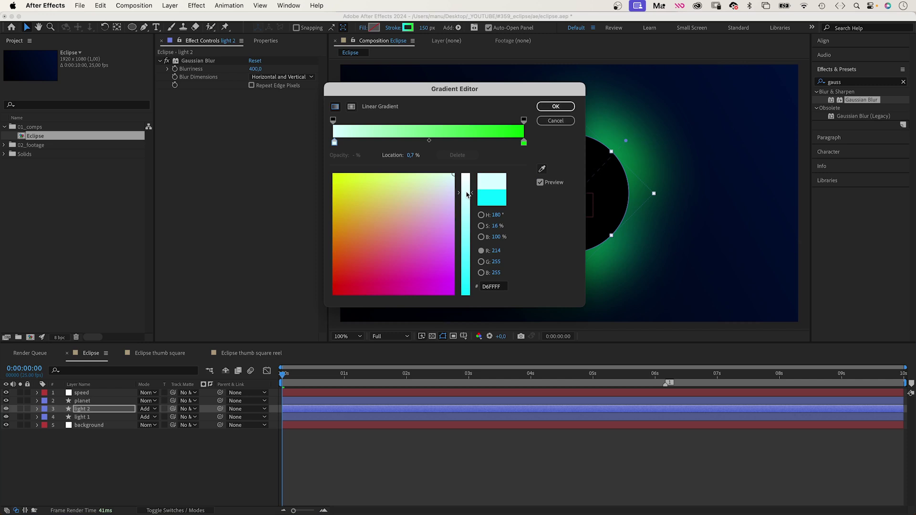
pyautogui.click(524, 142)
pyautogui.moveTo(466, 295); pyautogui.dragTo(465, 175)
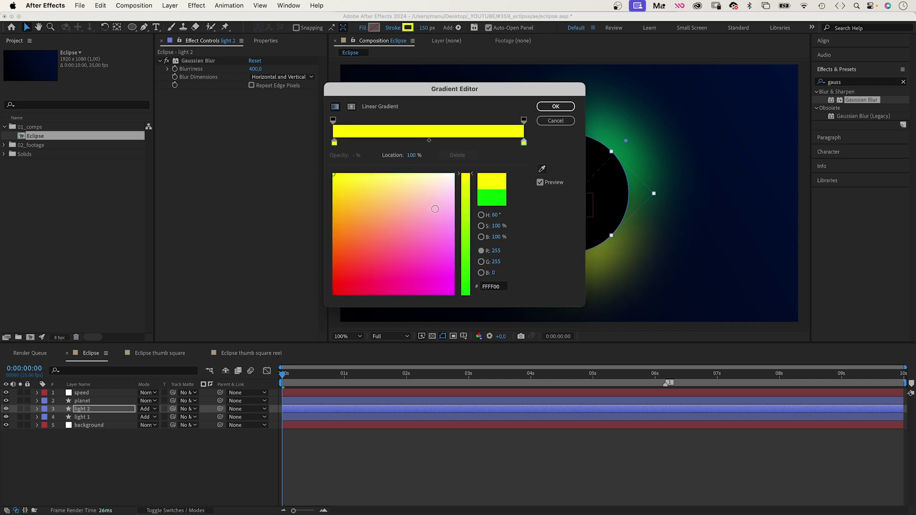
pyautogui.click(453, 293)
pyautogui.click(555, 107)
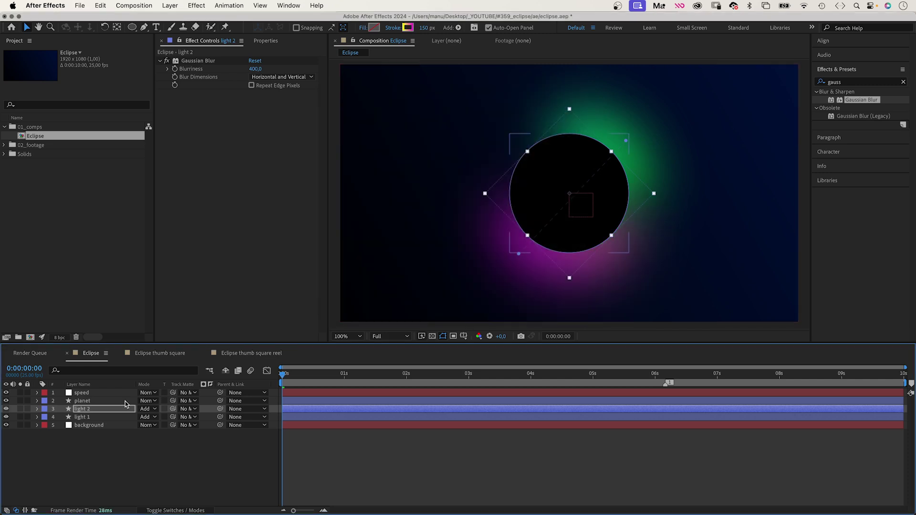
# Step: Duplicate light 2 as light 3 with a purple-to-blue stroke gradient
pyautogui.click(82, 410)
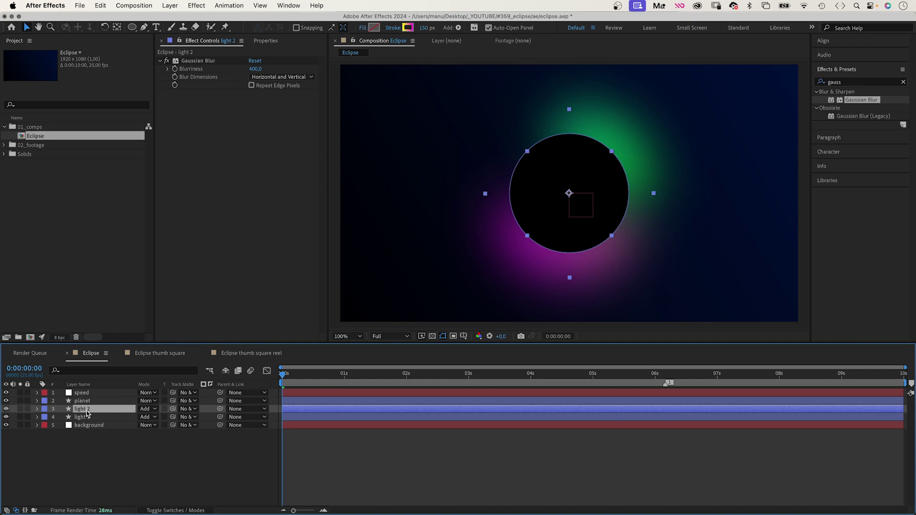
pyautogui.press('super+d')
pyautogui.click(411, 29)
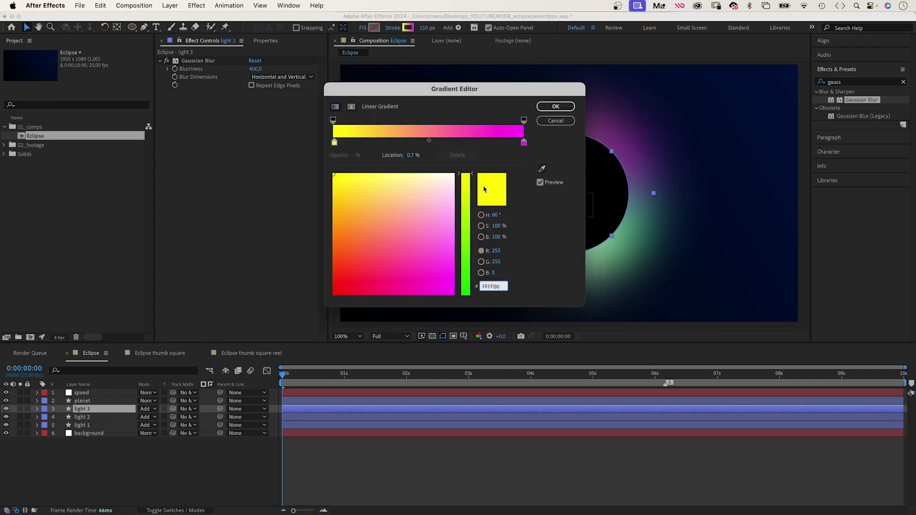
pyautogui.click(334, 142)
pyautogui.click(481, 251)
pyautogui.click(450, 245)
pyautogui.click(469, 258)
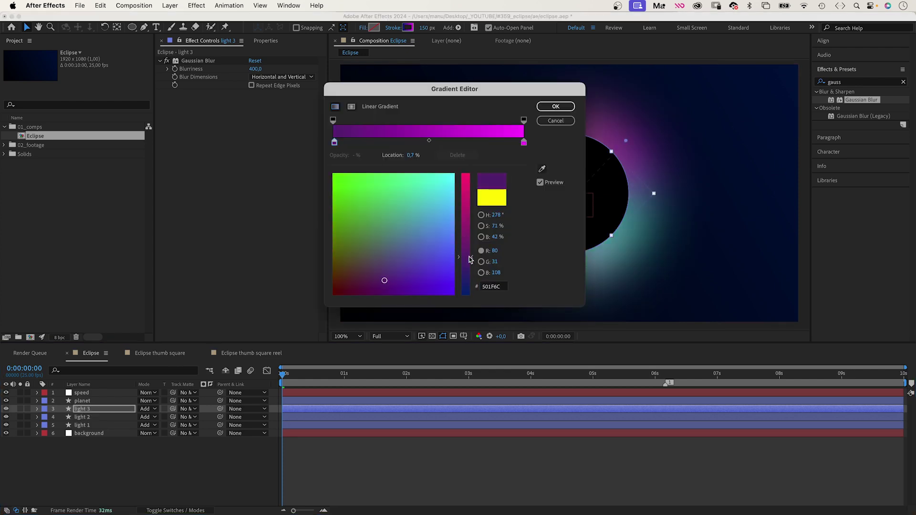
pyautogui.click(523, 141)
pyautogui.click(455, 262)
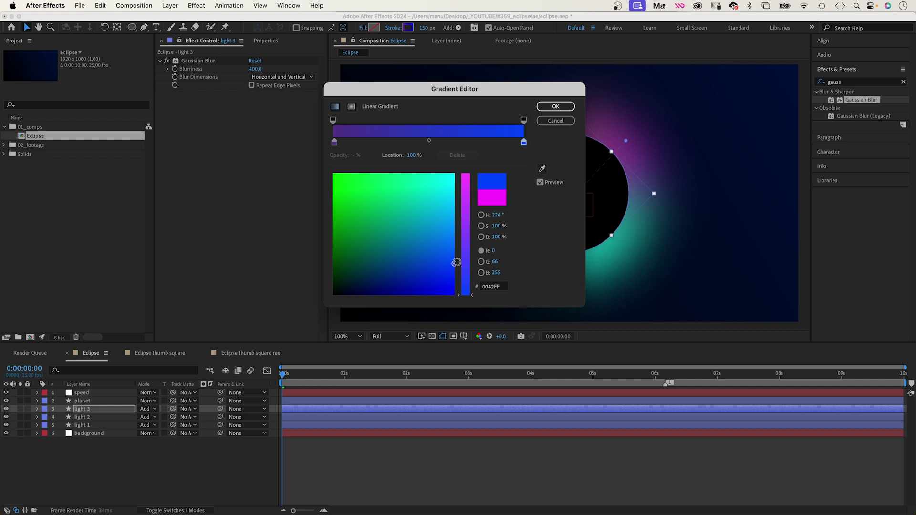
pyautogui.click(556, 106)
pyautogui.click(101, 483)
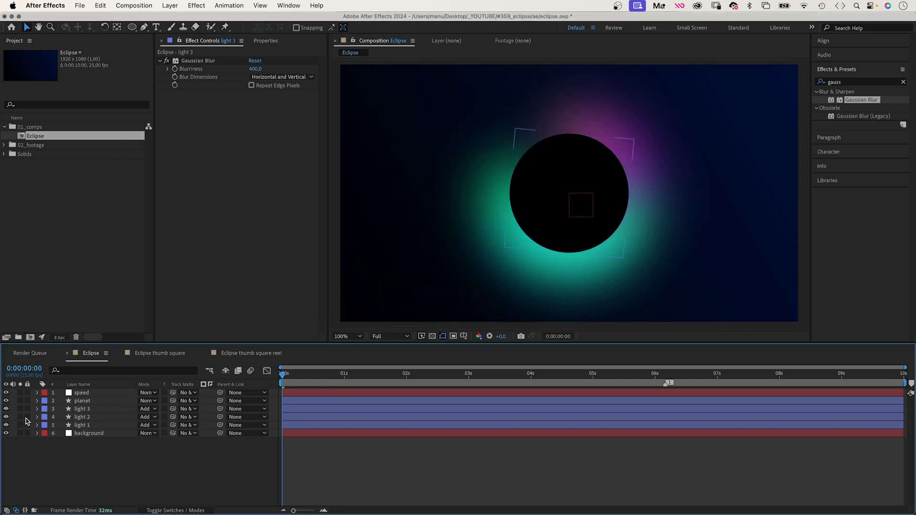
pyautogui.click(86, 409)
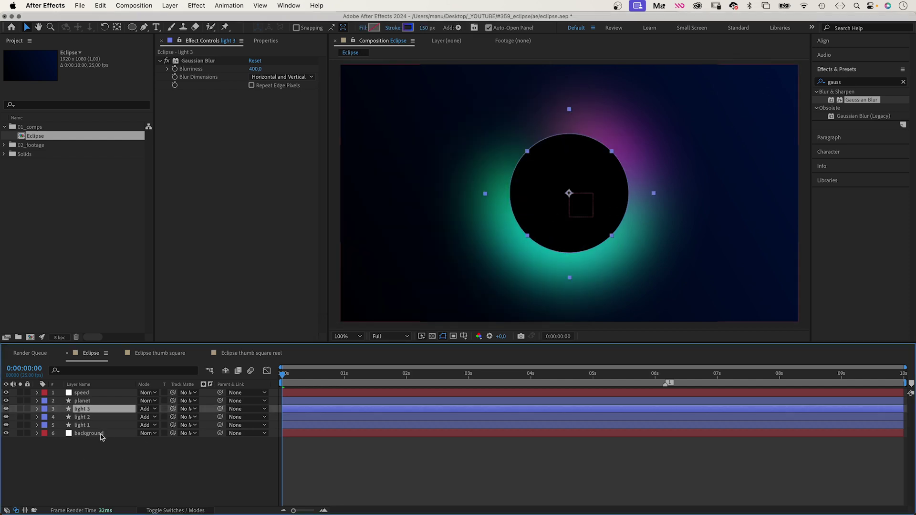
# Step: Duplicate light 3 as light 4 with an 80 px stroke and blurriness 160
pyautogui.hotkey('ctrl', 'd')
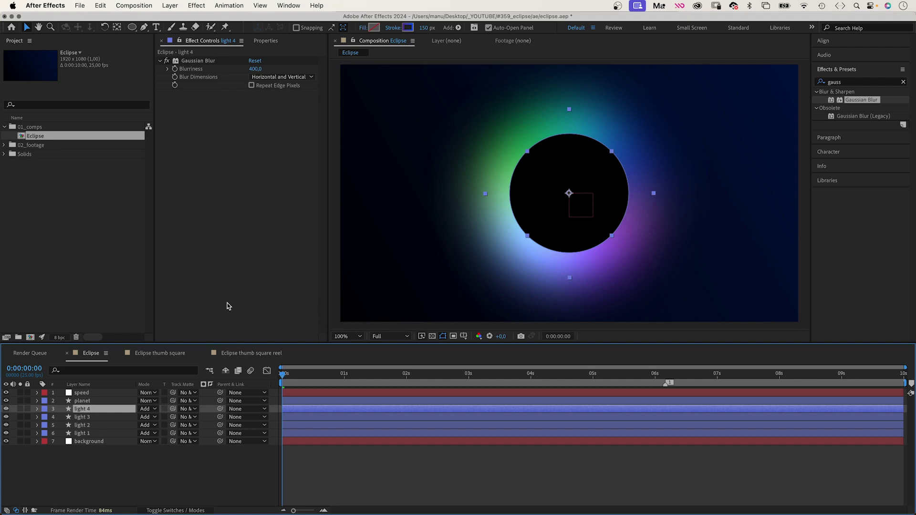
pyautogui.click(422, 28)
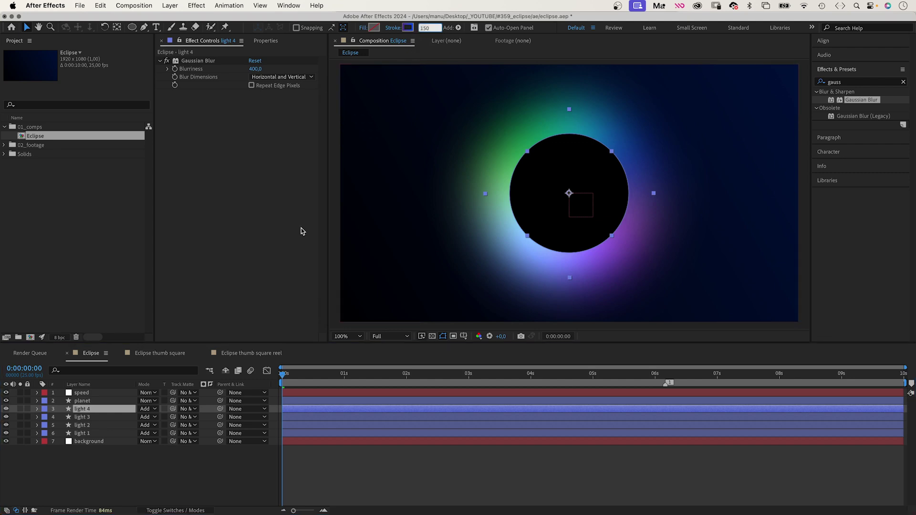
pyautogui.write('80')
pyautogui.press('Return')
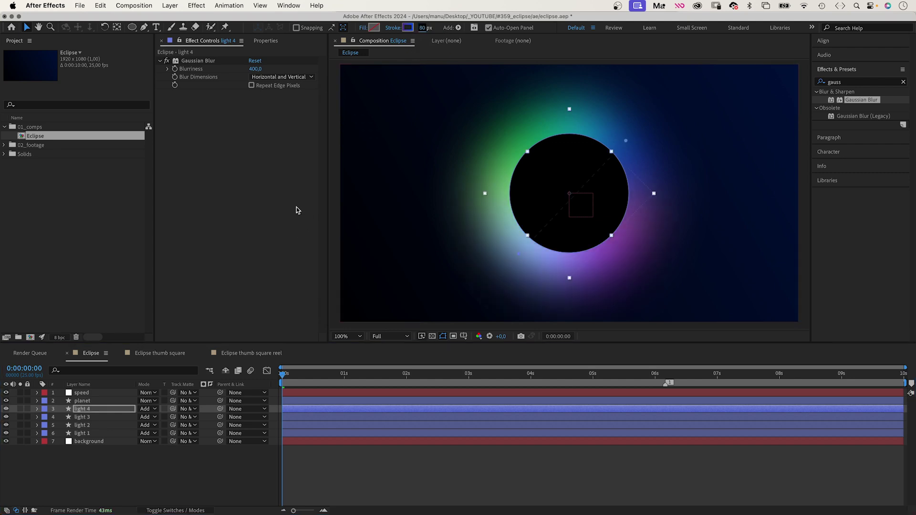
pyautogui.click(256, 70)
pyautogui.write('160')
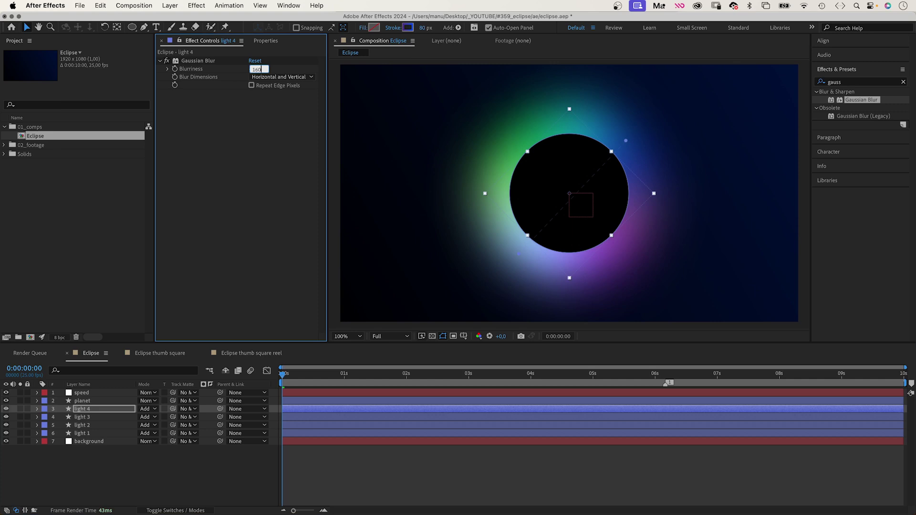
pyautogui.press('Return')
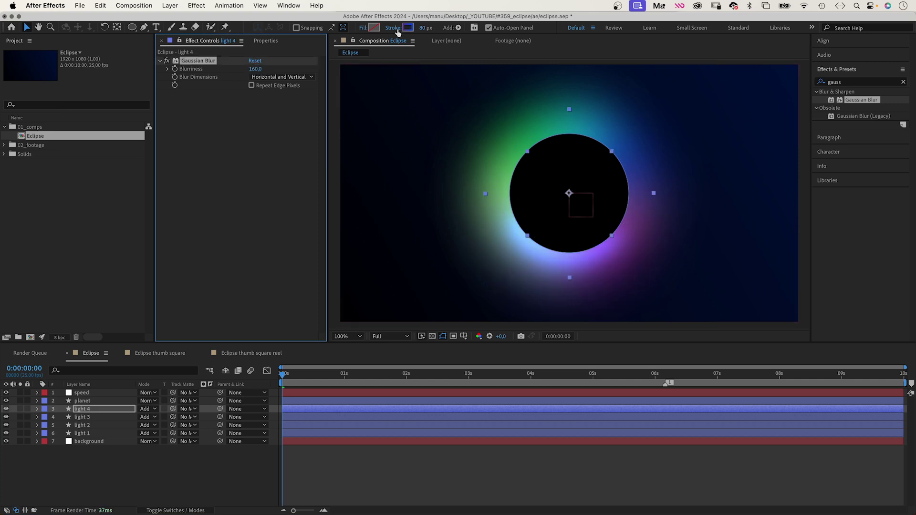
# Step: Recolour light 4's stroke gradient from magenta (FF00FF) to white (FFFFFF)
pyautogui.click(405, 29)
pyautogui.moveTo(468, 201); pyautogui.dragTo(465, 174)
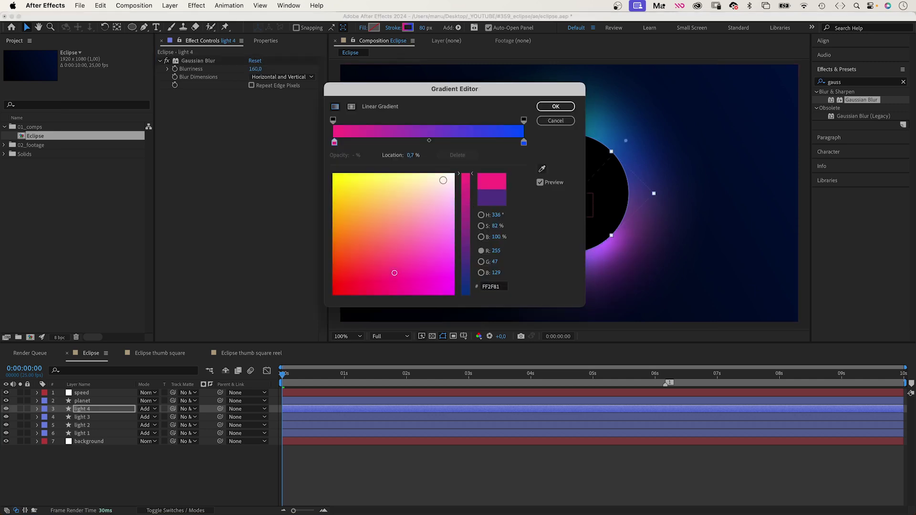
pyautogui.moveTo(394, 270)
pyautogui.mouseDown()
pyautogui.moveTo(453, 294)
pyautogui.moveTo(454, 173)
pyautogui.mouseUp()
pyautogui.click(524, 142)
pyautogui.moveTo(465, 291); pyautogui.dragTo(466, 173)
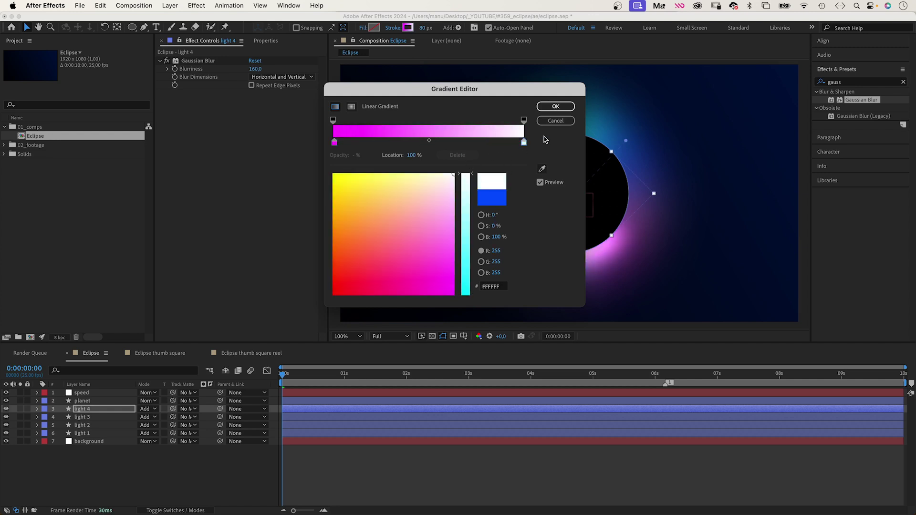
pyautogui.click(555, 107)
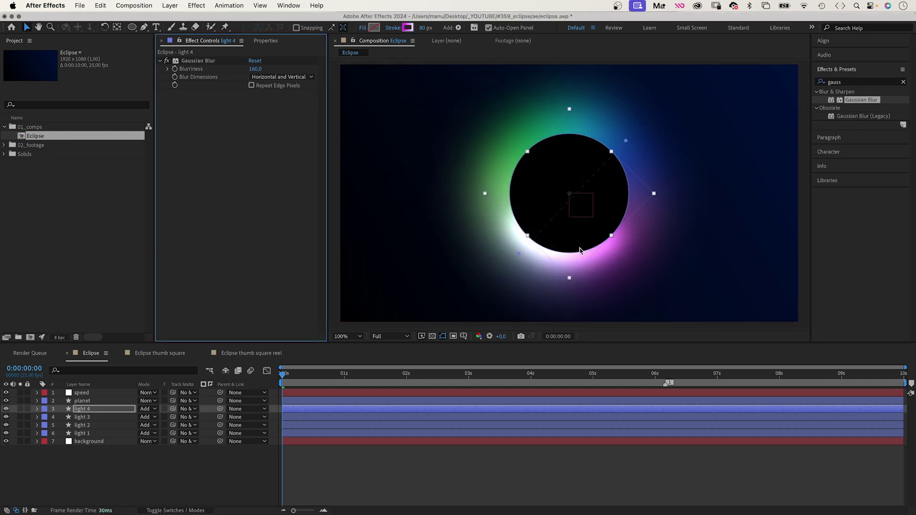
# Step: Duplicate light 4 as light 5 with a green-to-cyan stroke gradient
pyautogui.hotkey('ctrl', 'd')
pyautogui.click(408, 27)
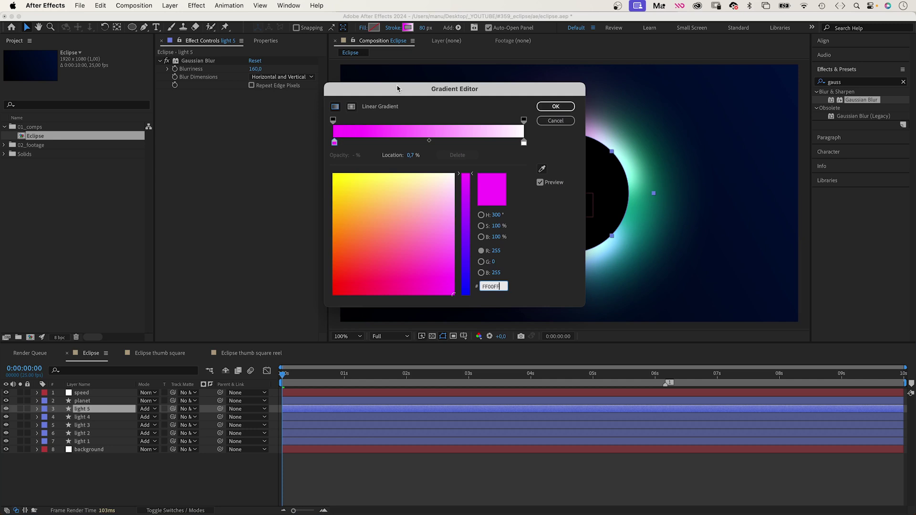
pyautogui.moveTo(466, 173); pyautogui.dragTo(466, 294)
pyautogui.click(333, 173)
pyautogui.click(524, 142)
pyautogui.click(449, 175)
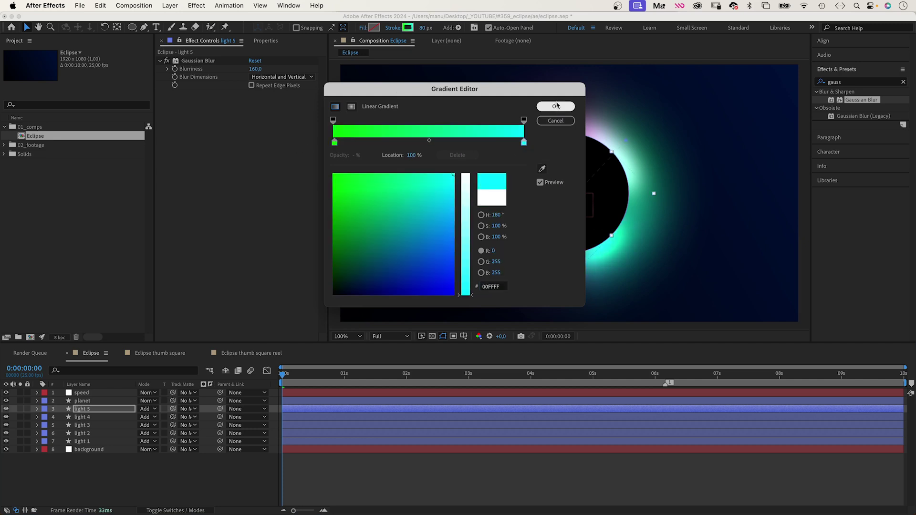
pyautogui.click(556, 107)
# Step: Duplicate as light 6 with a purple (7450E4) to cyan gradient, then preview the arcs
pyautogui.hotkey('ctrl', 'd')
pyautogui.click(407, 27)
pyautogui.click(333, 142)
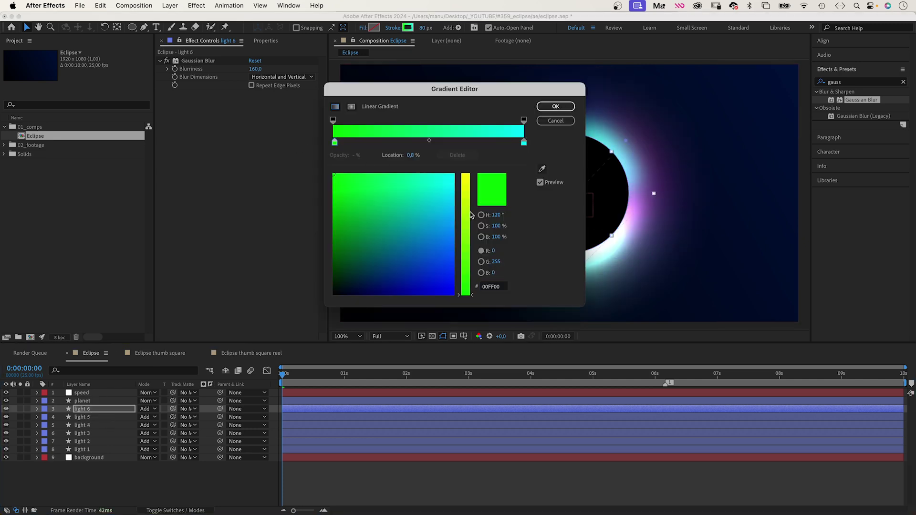
pyautogui.click(433, 236)
pyautogui.moveTo(461, 174); pyautogui.dragTo(461, 267)
pyautogui.click(442, 256)
pyautogui.click(461, 243)
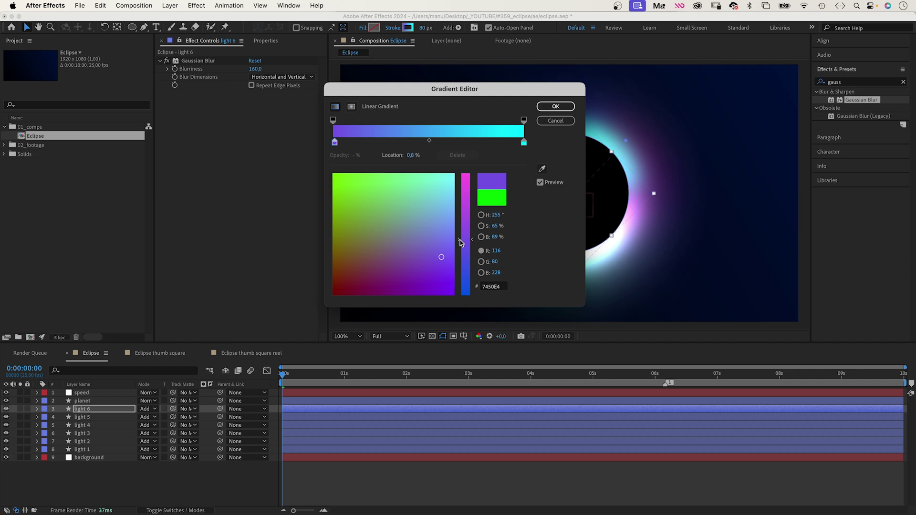
pyautogui.click(524, 142)
pyautogui.moveTo(466, 181); pyautogui.dragTo(466, 287)
pyautogui.click(357, 244)
pyautogui.press('Return')
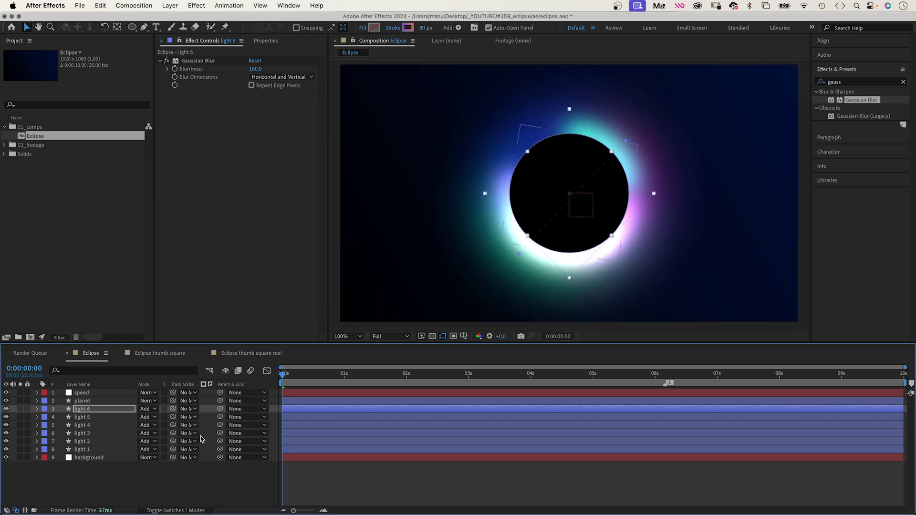
pyautogui.click(109, 494)
pyautogui.press('space')
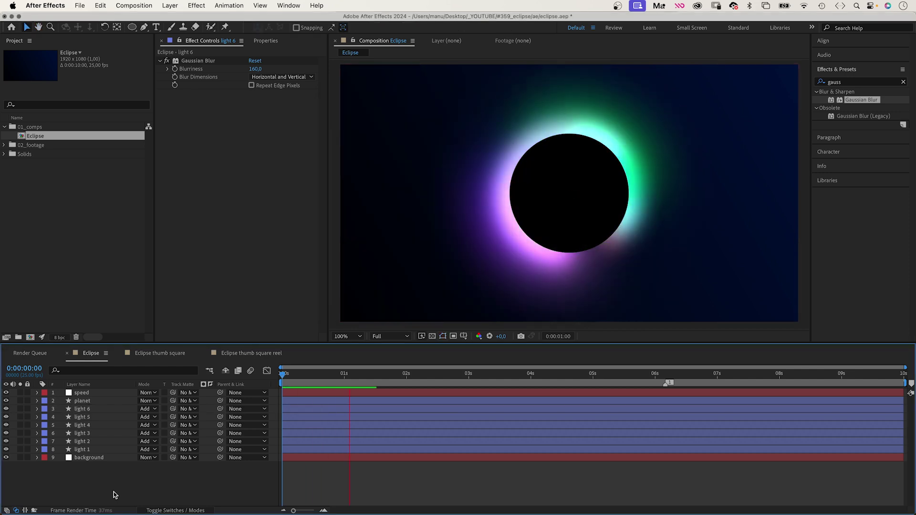
# Step: Drag the speed layer's slider from 0,34 to 0,08 and preview the slower arcs
pyautogui.click(83, 393)
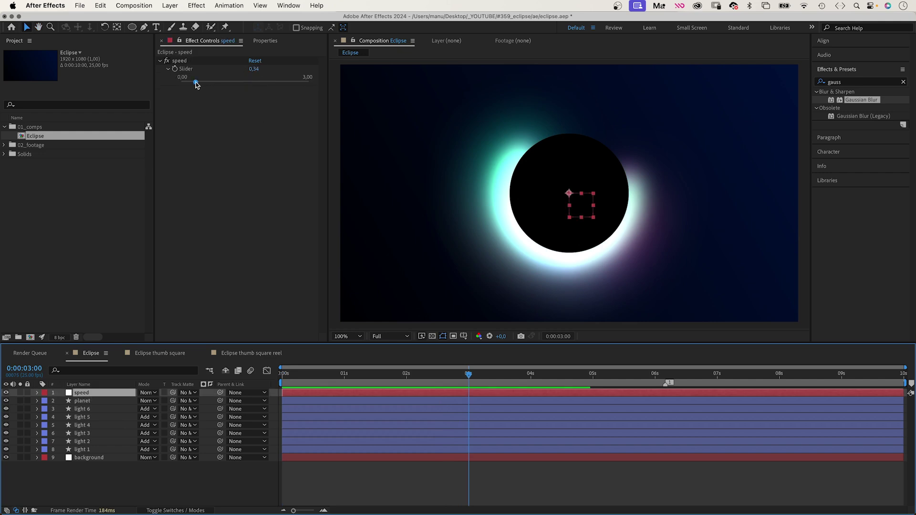
pyautogui.moveTo(195, 82); pyautogui.dragTo(184, 82)
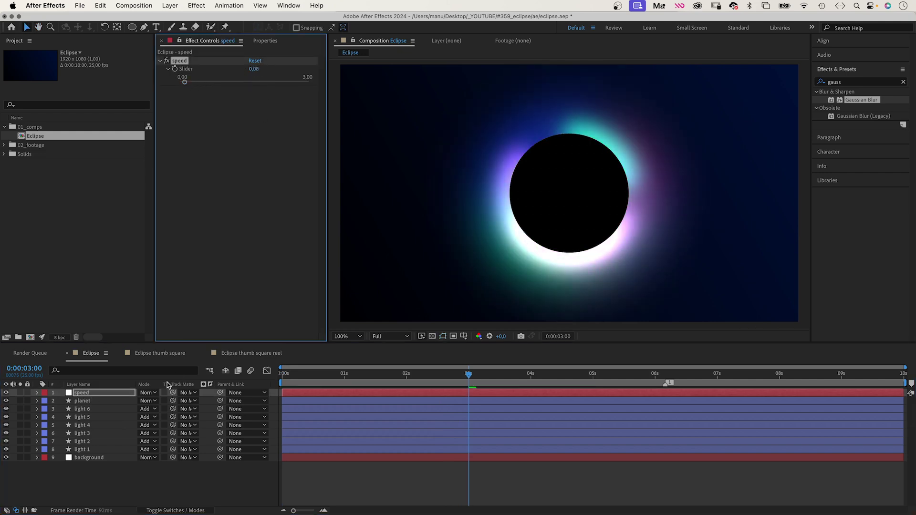
pyautogui.press('space')
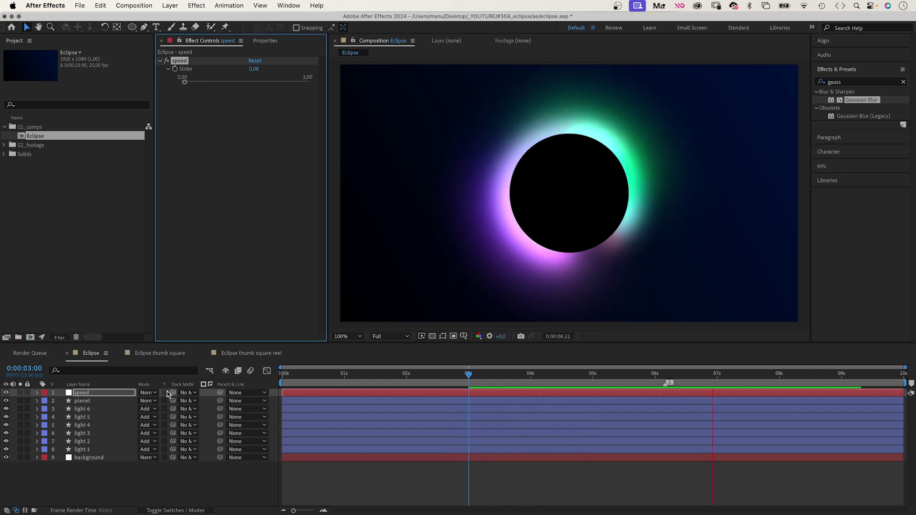
pyautogui.click(90, 499)
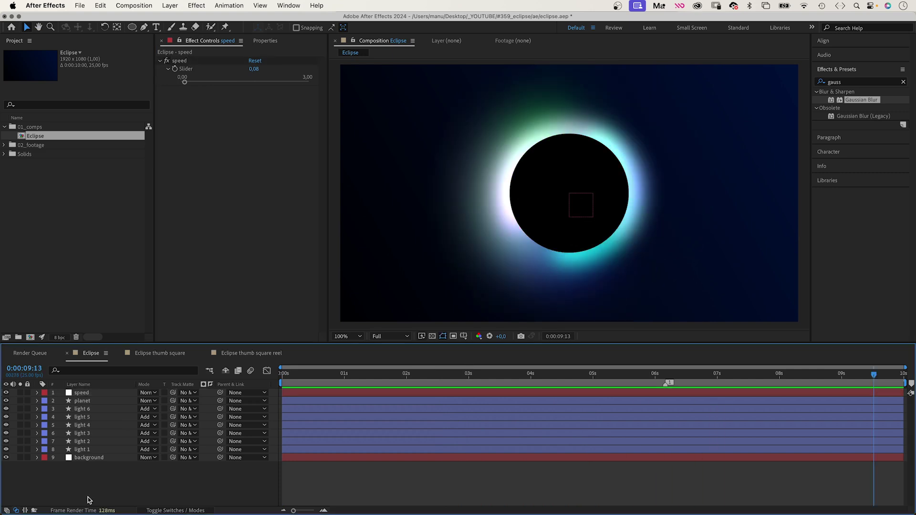
# Step: Add a new adjustment layer on top named 'shine'
pyautogui.click(168, 5)
pyautogui.moveTo(169, 19)
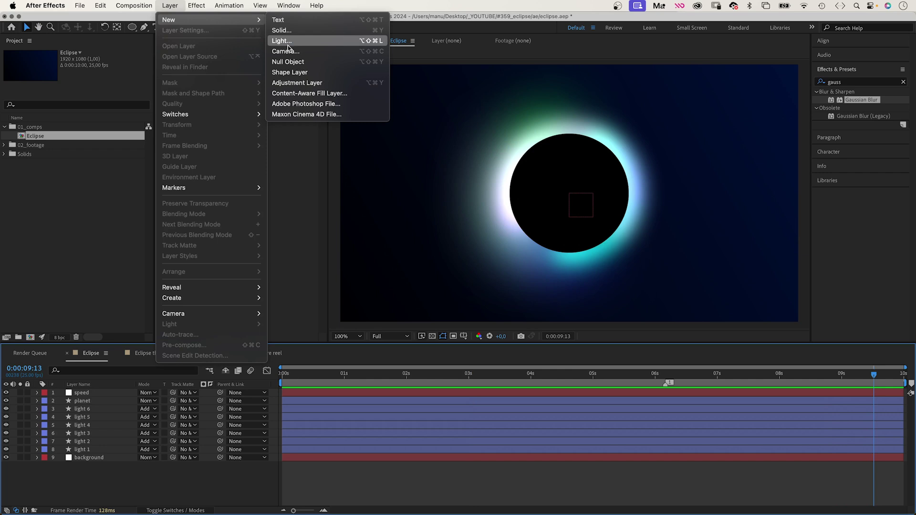
pyautogui.click(297, 83)
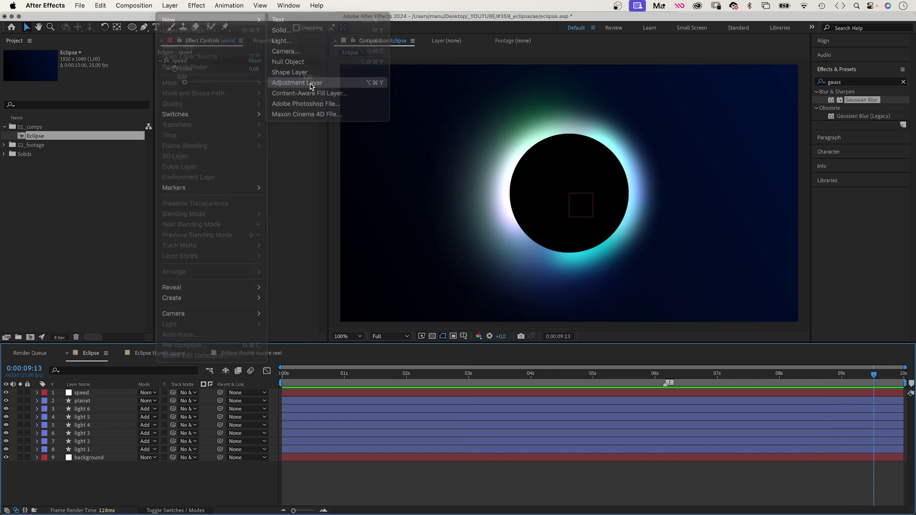
pyautogui.press('Return')
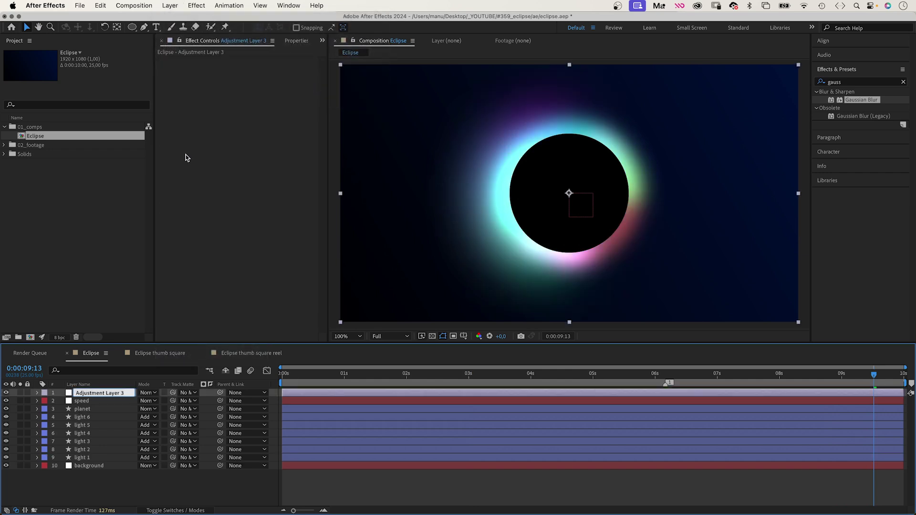
pyautogui.write('shine')
pyautogui.press('Return')
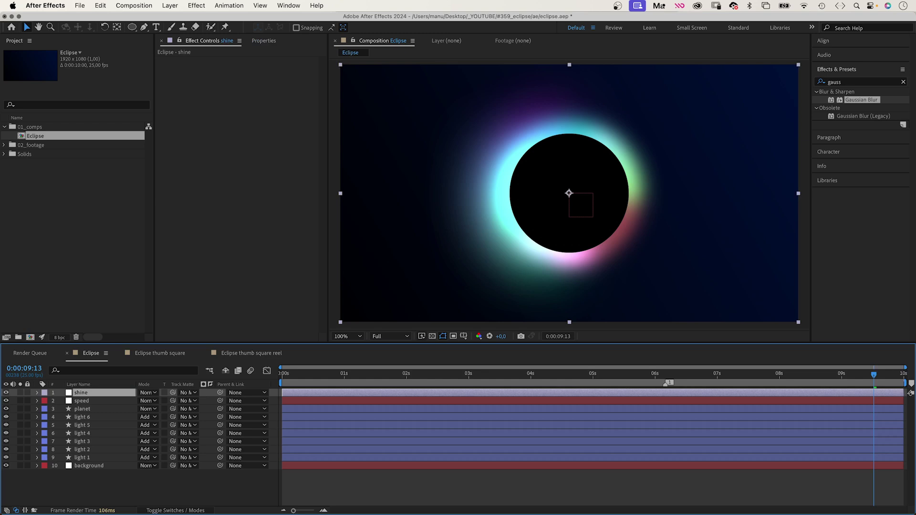
# Step: Search Effects & Presets for 'cc light' to find CC Light Rays
pyautogui.click(849, 82)
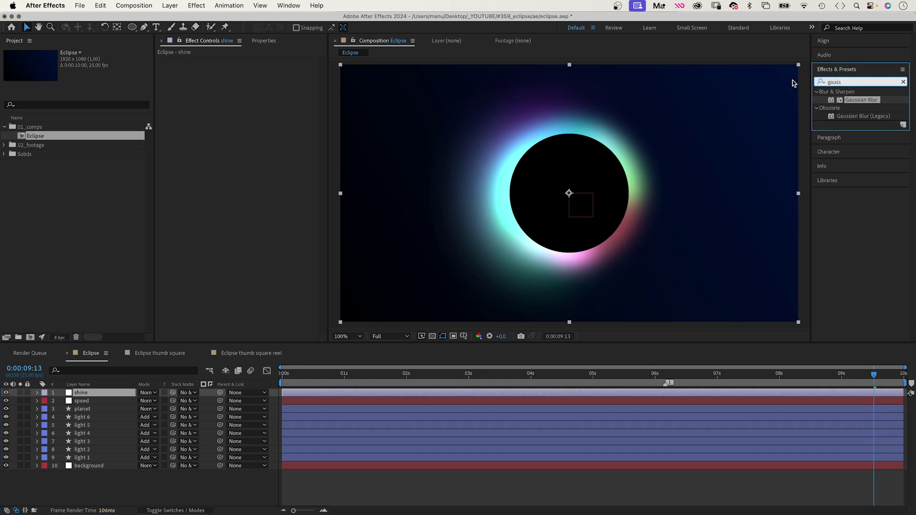
pyautogui.press('BackSpace')
pyautogui.write('cc light')
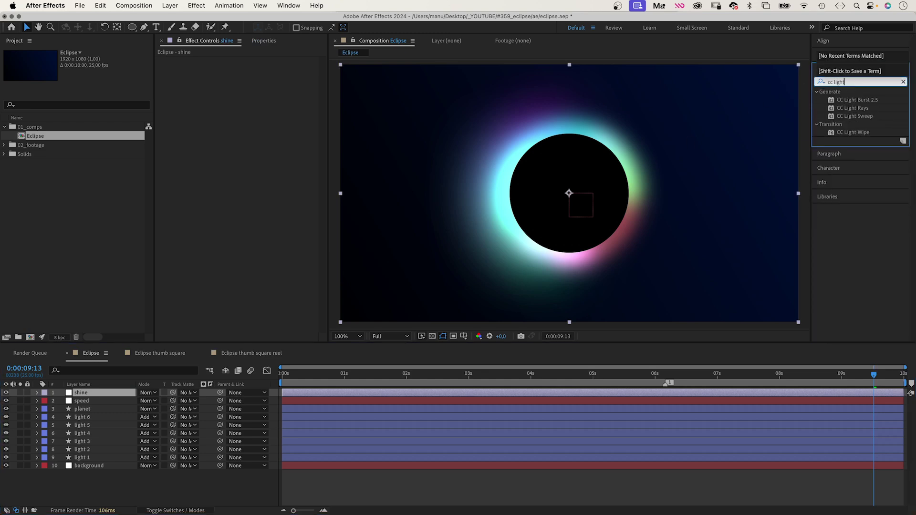
# Step: Apply CC Light Rays to shine with Warp Softness 130 and centre at 524,308
pyautogui.click(831, 109)
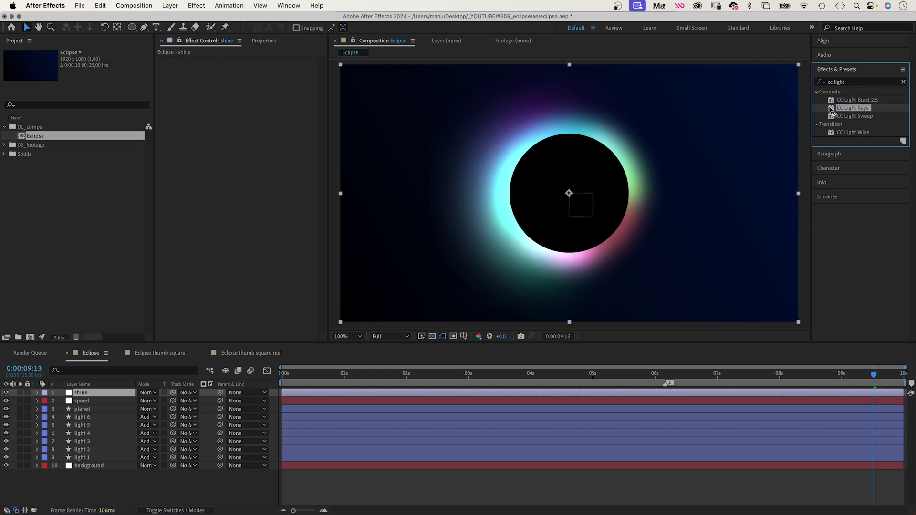
pyautogui.moveTo(830, 109); pyautogui.dragTo(186, 147)
pyautogui.write('130')
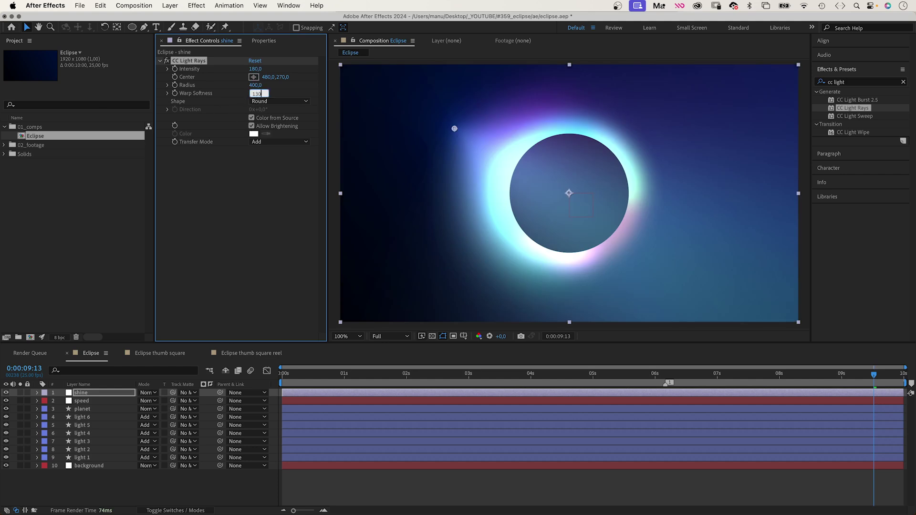
pyautogui.press('Return')
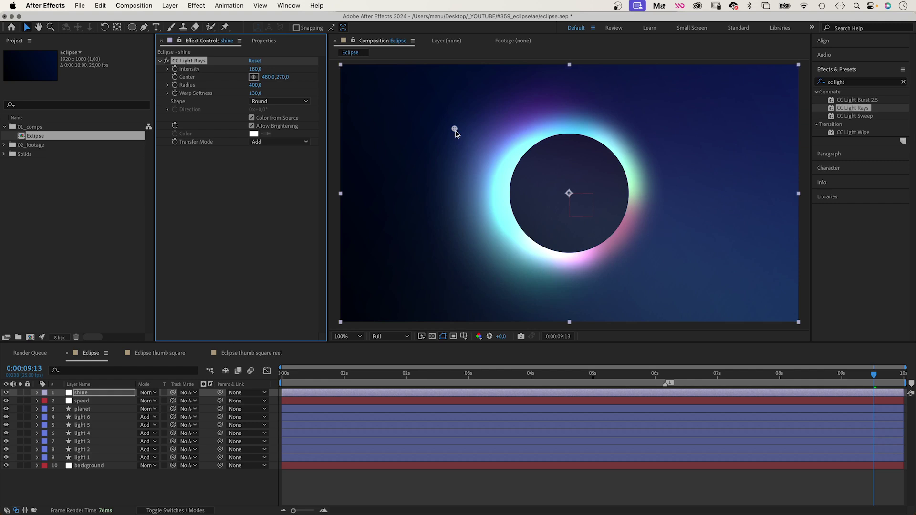
pyautogui.moveTo(455, 129)
pyautogui.mouseDown()
pyautogui.moveTo(479, 144)
pyautogui.moveTo(459, 142)
pyautogui.mouseUp()
pyautogui.moveTo(289, 382); pyautogui.dragTo(236, 385)
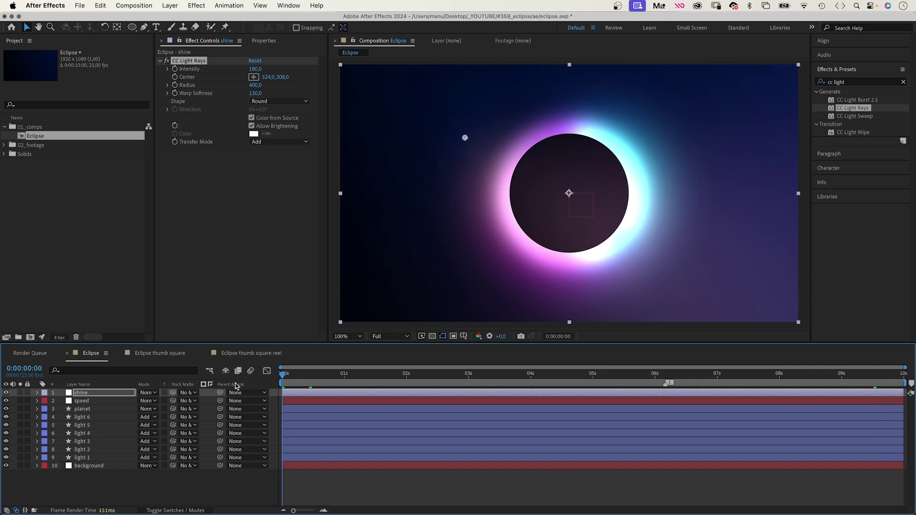
pyautogui.click(852, 84)
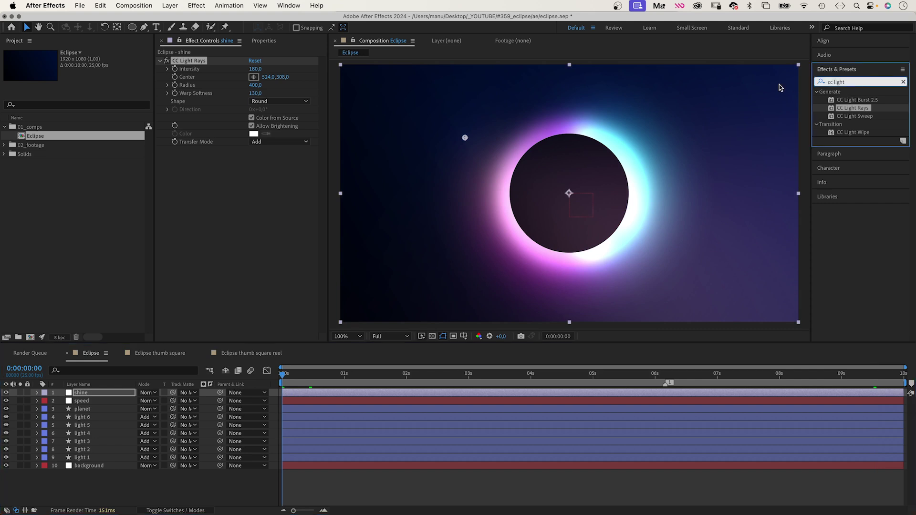
# Step: Add a 5% Noise effect to shine below CC Light Rays and play back the eclipse
pyautogui.write('noise')
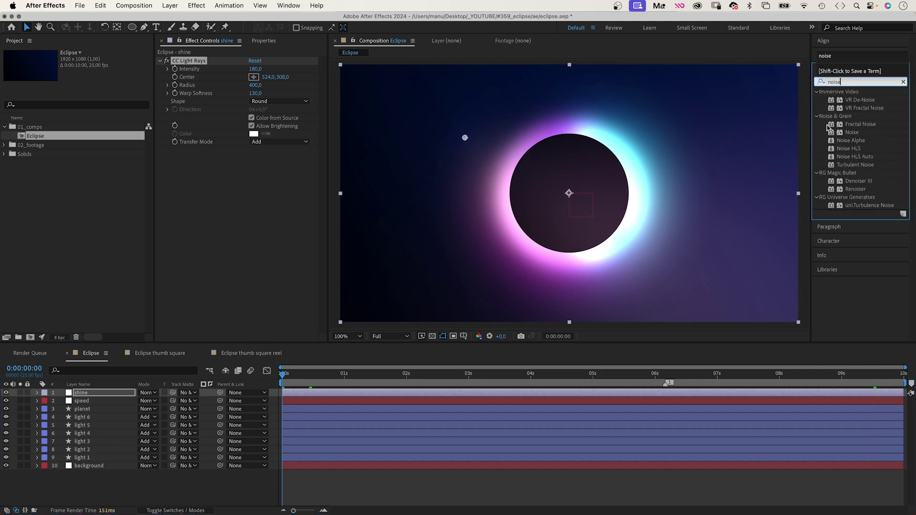
pyautogui.moveTo(830, 135); pyautogui.dragTo(240, 215)
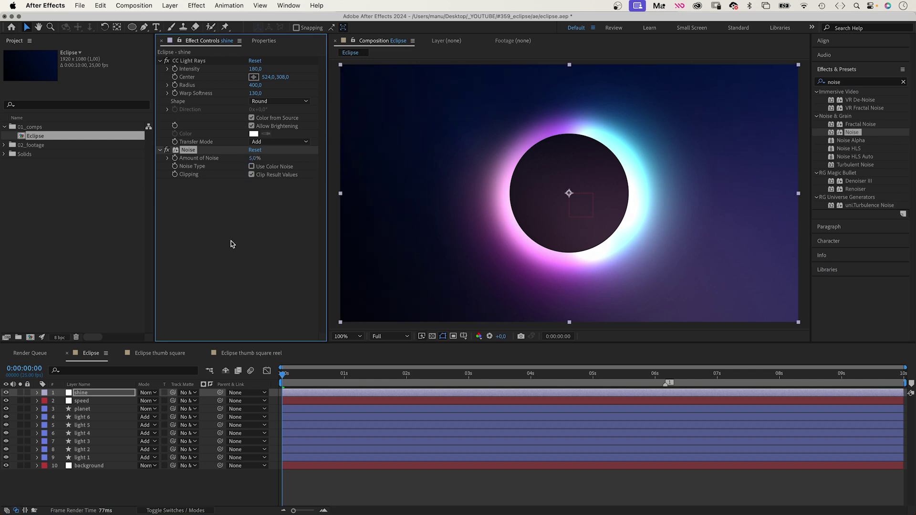
pyautogui.press('space')
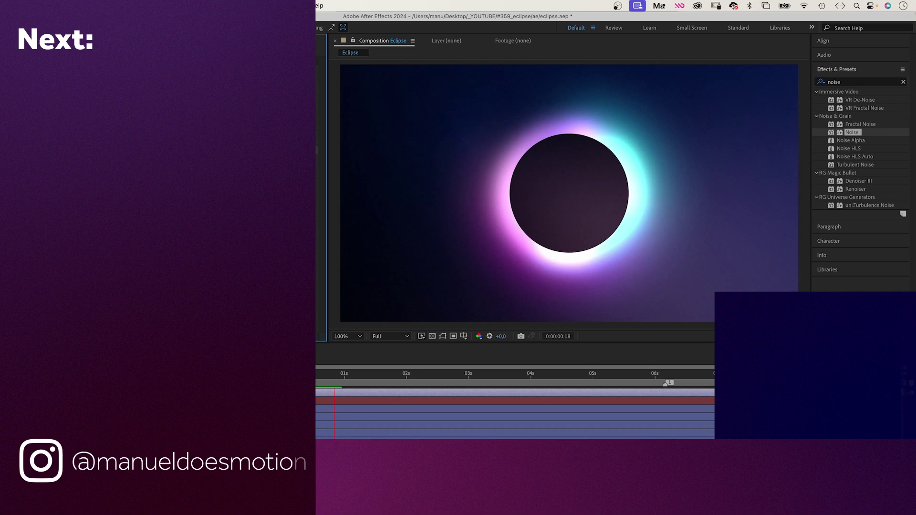